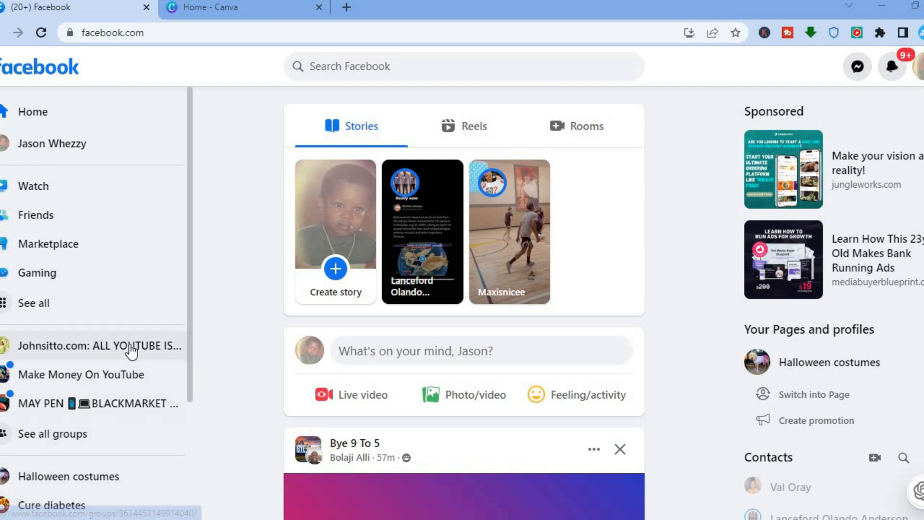
Open the form for creating a new Page and go through its page name, category and bio fields
click(102, 314)
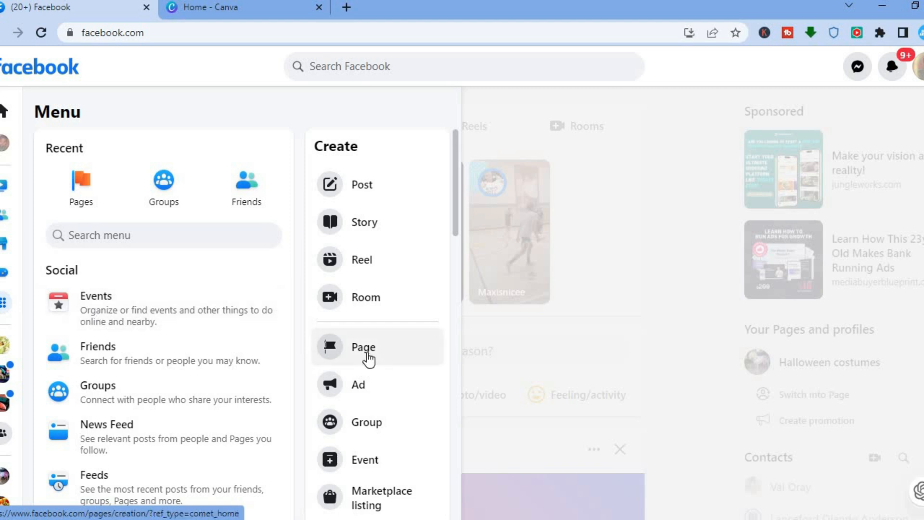
click(369, 359)
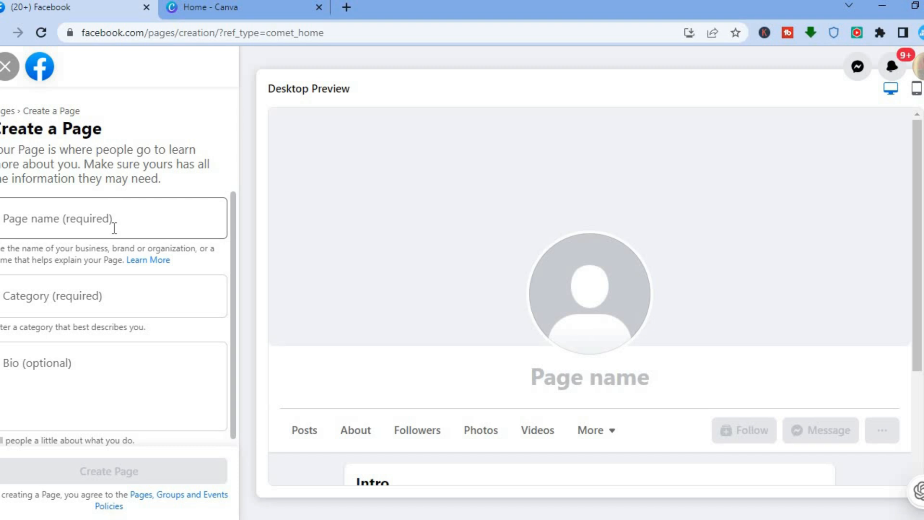
click(66, 228)
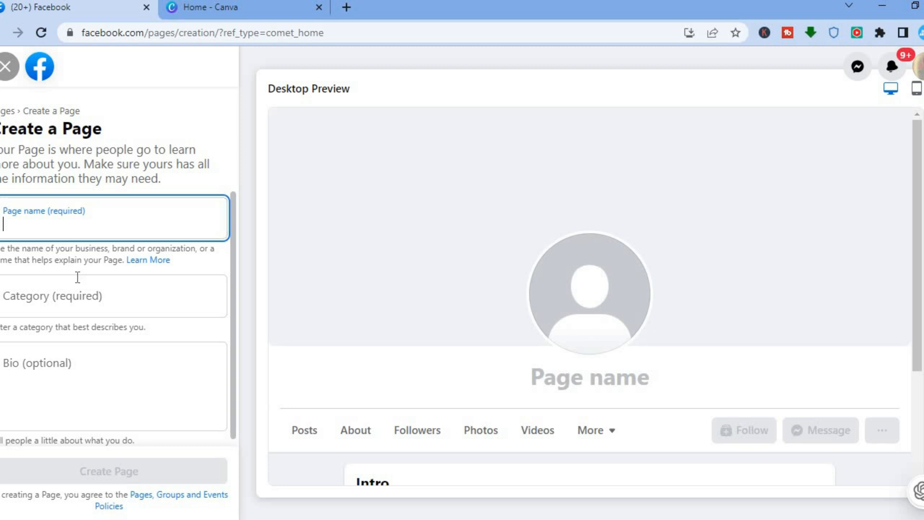
click(63, 296)
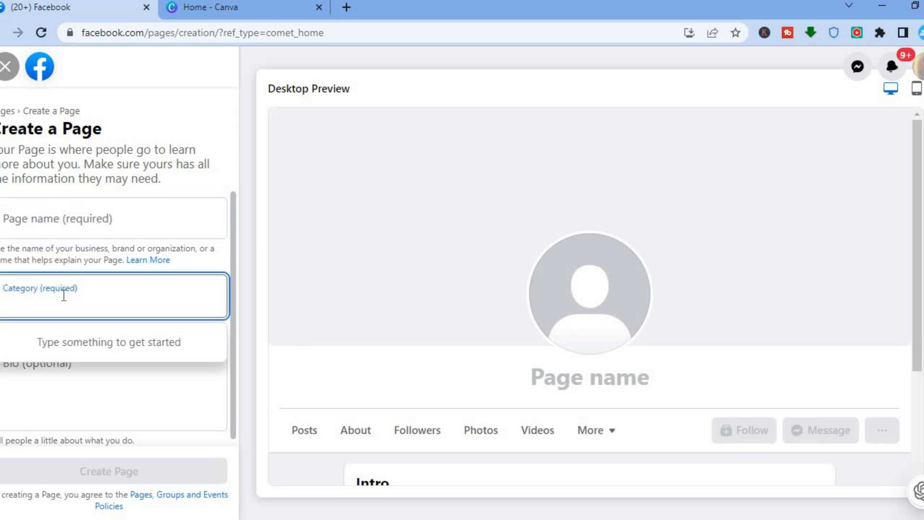
click(127, 412)
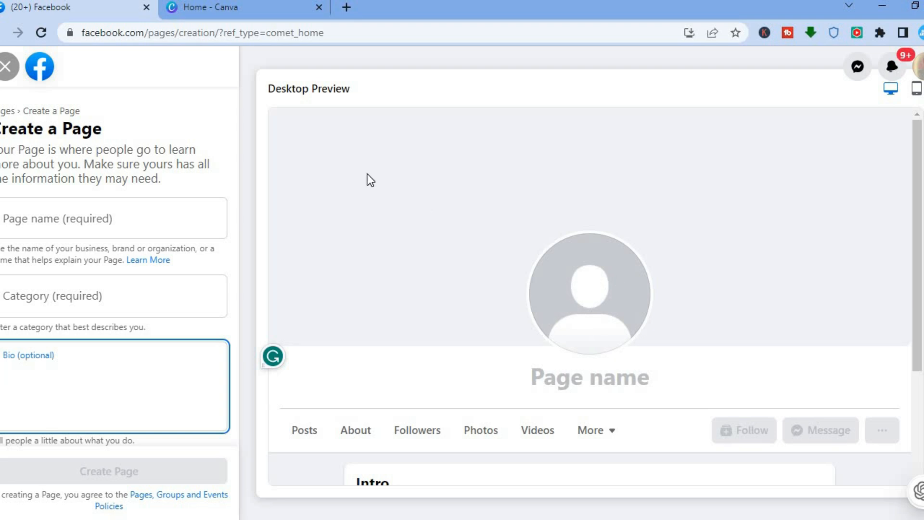
Switch to Canva and enter "facebook" in the design search
click(235, 10)
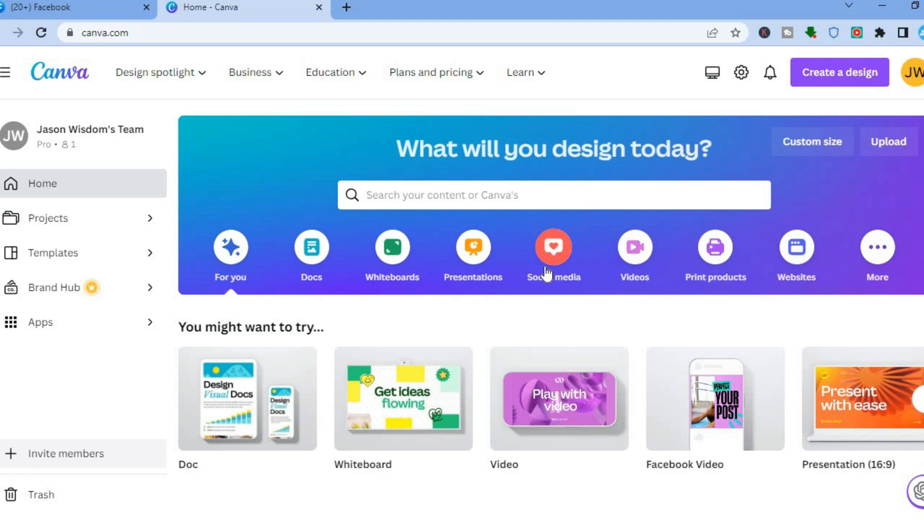
click(529, 194)
text(f)
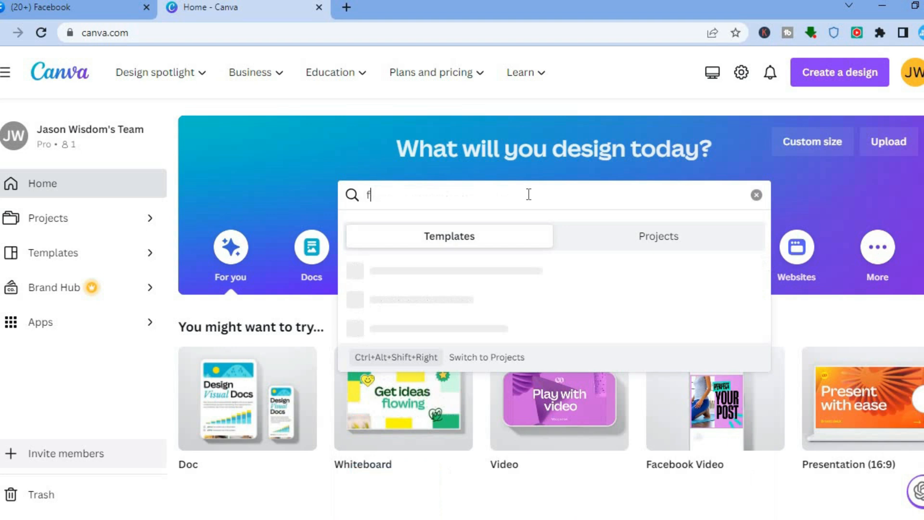
text(ace)
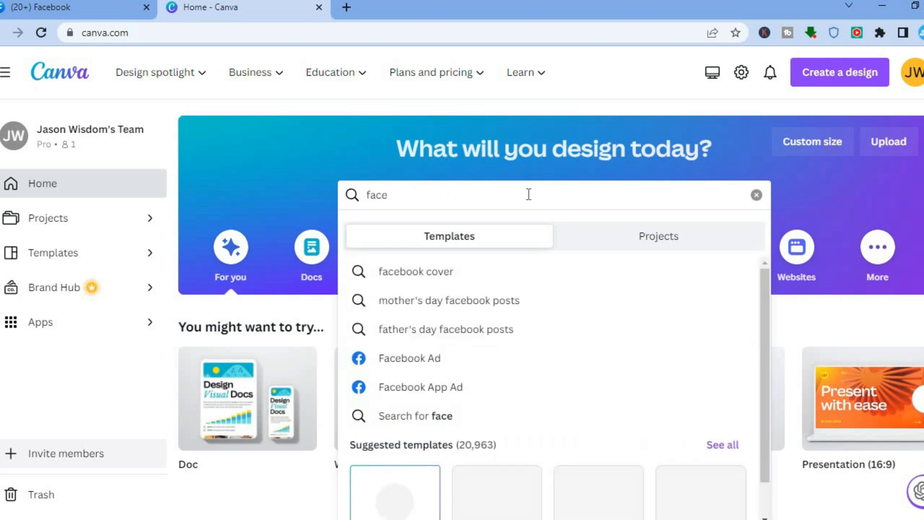
text(book)
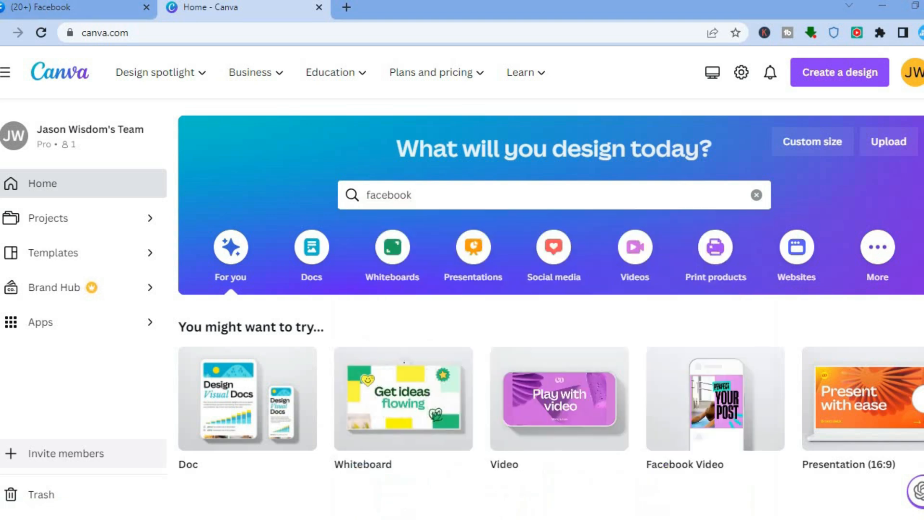
Switch back to Facebook, leave the Page creation form and start creating an ad
click(51, 5)
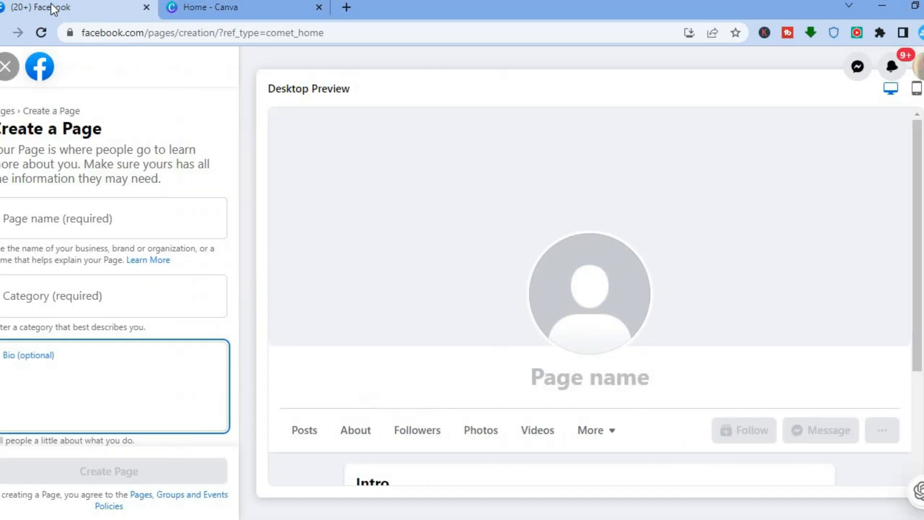
click(7, 66)
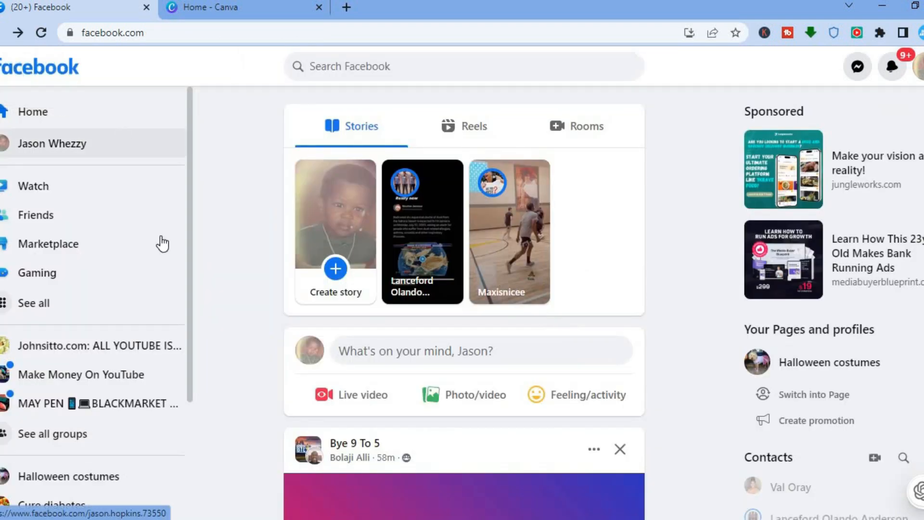
click(85, 307)
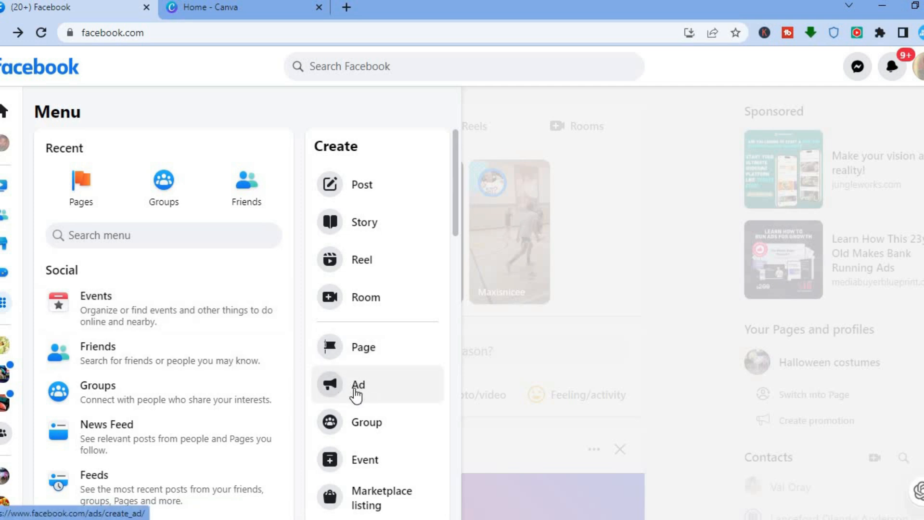
click(356, 394)
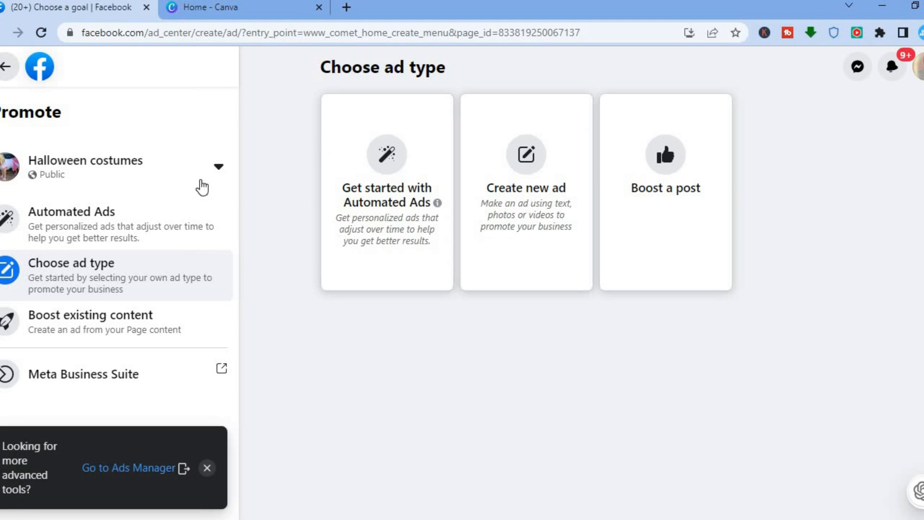
Check the list of pages that can be promoted, keep Halloween costumes and choose to create a new ad
click(202, 169)
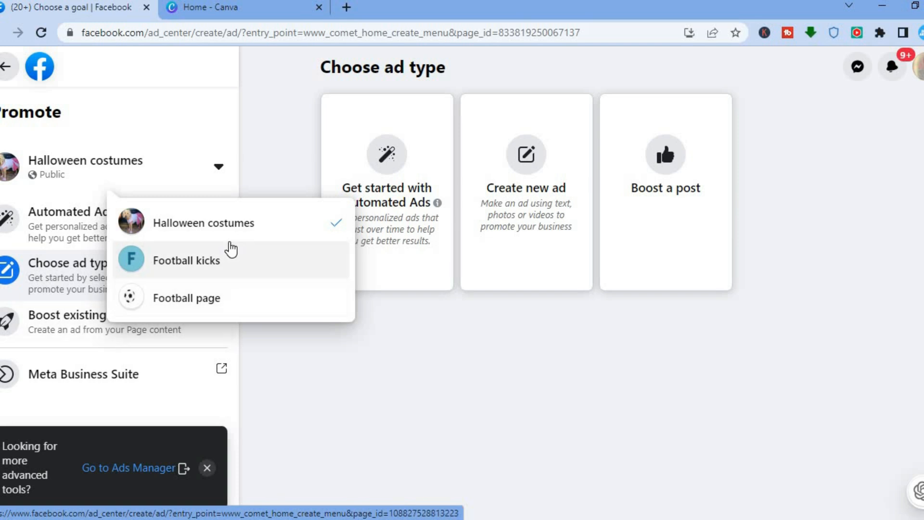
click(299, 359)
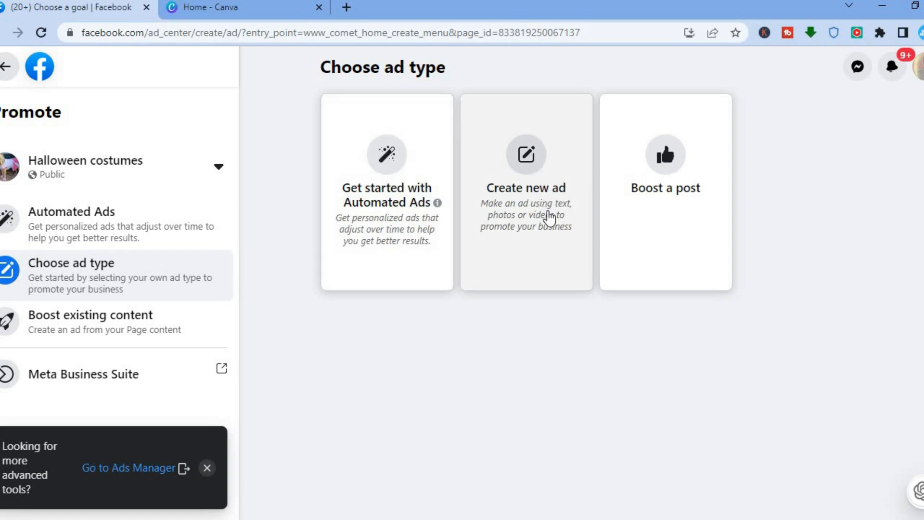
click(542, 206)
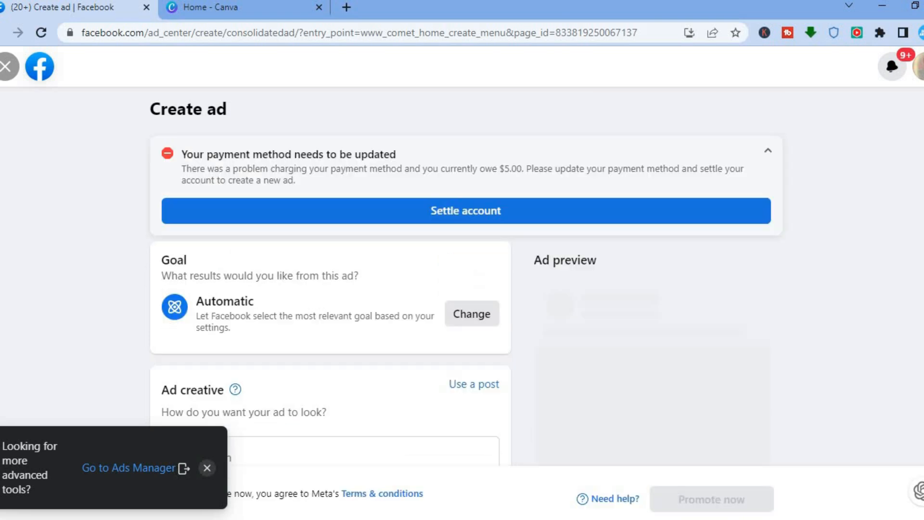
Review the ad creative section and view the ad account's image library, closing it without choosing another image
scroll(467, 279, down, 3)
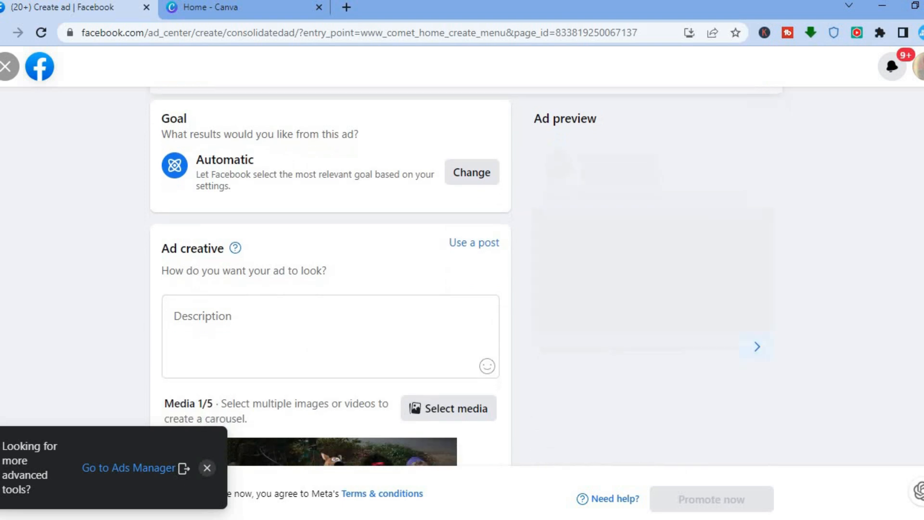
scroll(466, 279, down, 1)
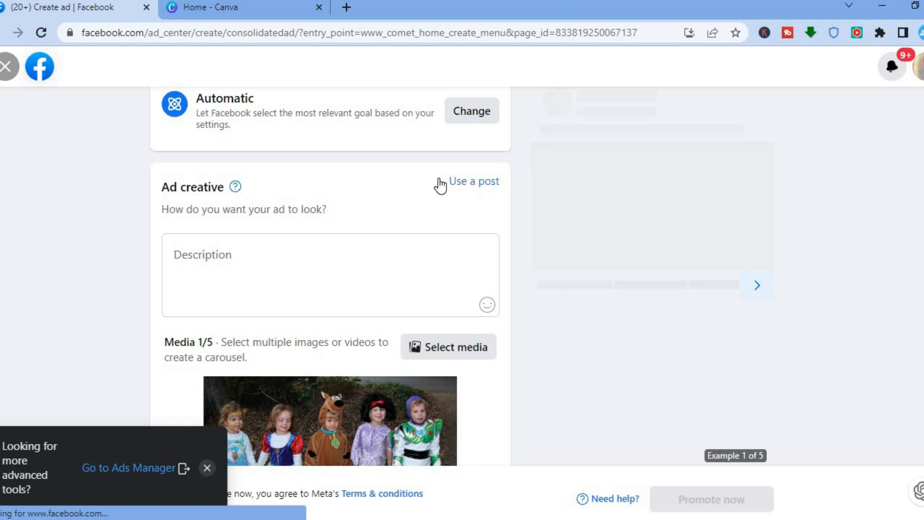
click(472, 191)
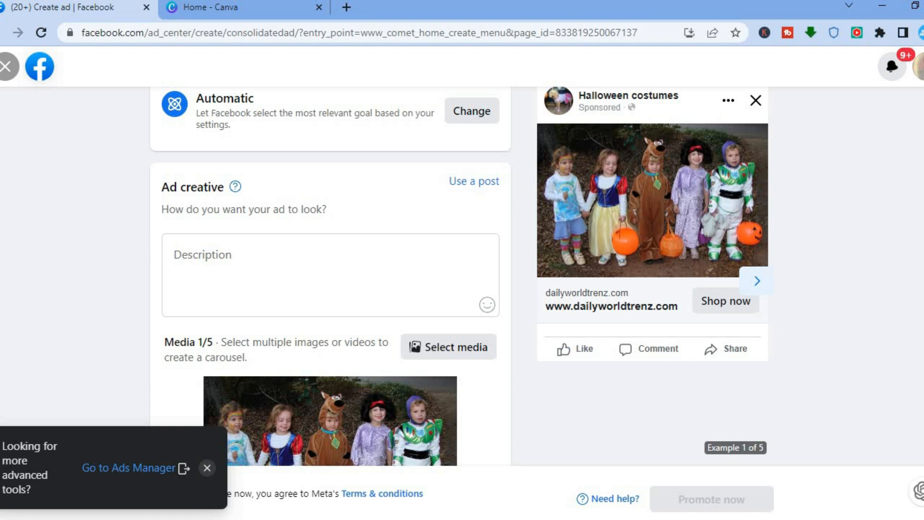
scroll(732, 229, down, 4)
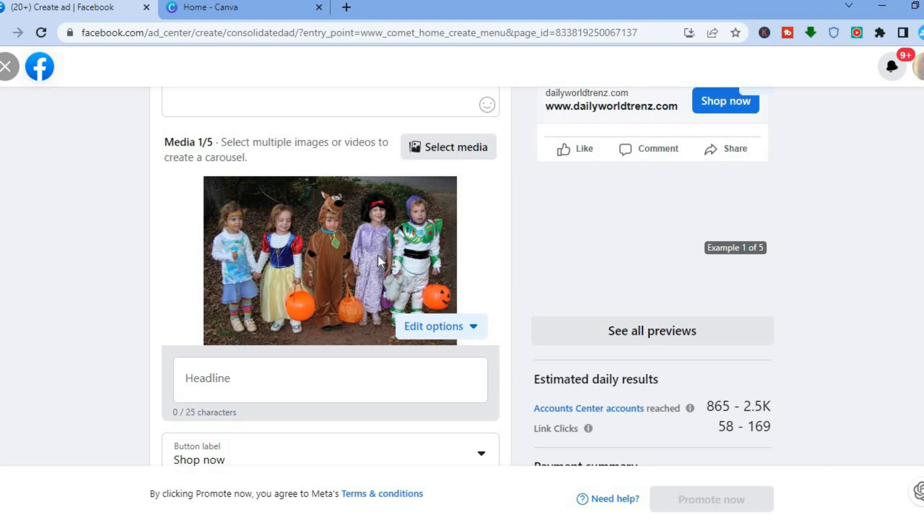
click(435, 148)
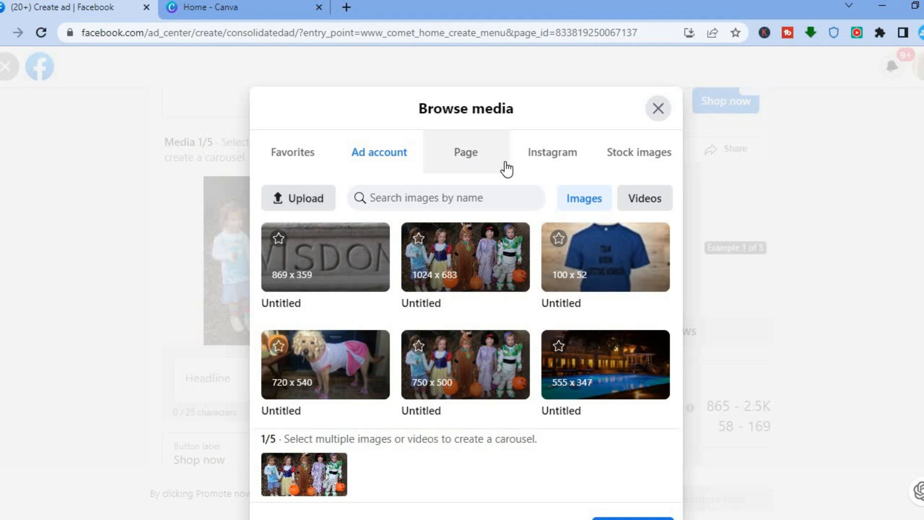
click(658, 109)
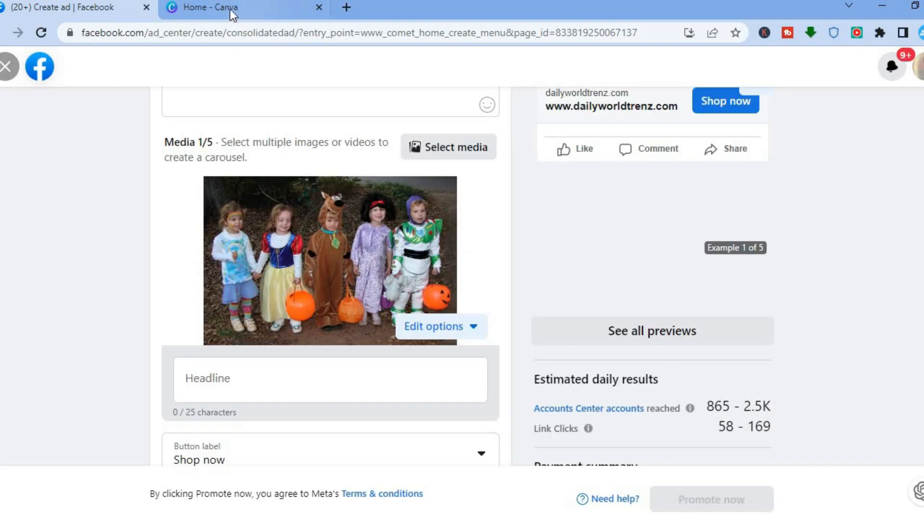
Switch to Canva, open the Facebook Ad templates and browse the available designs
click(230, 10)
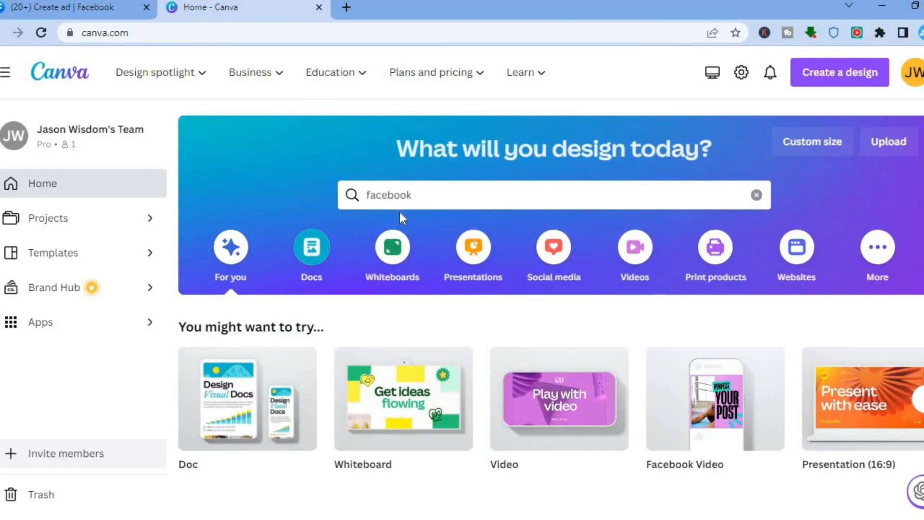
click(420, 198)
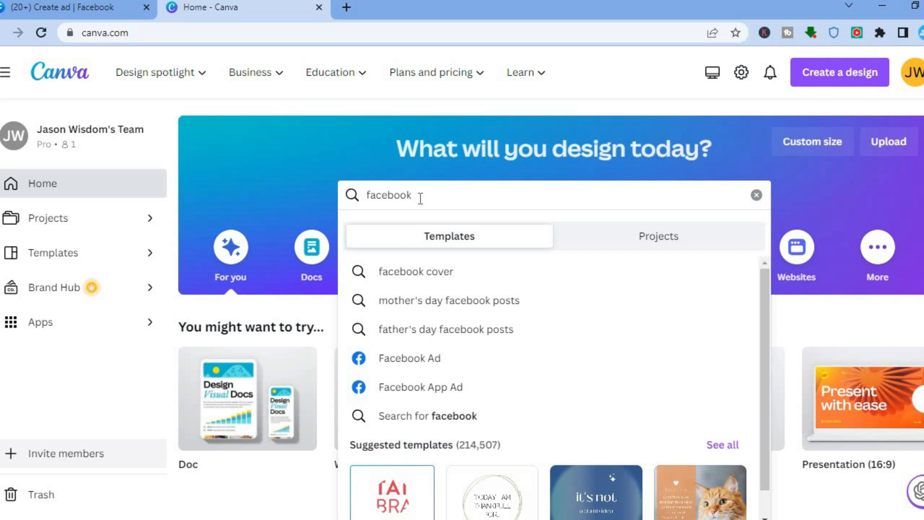
click(446, 362)
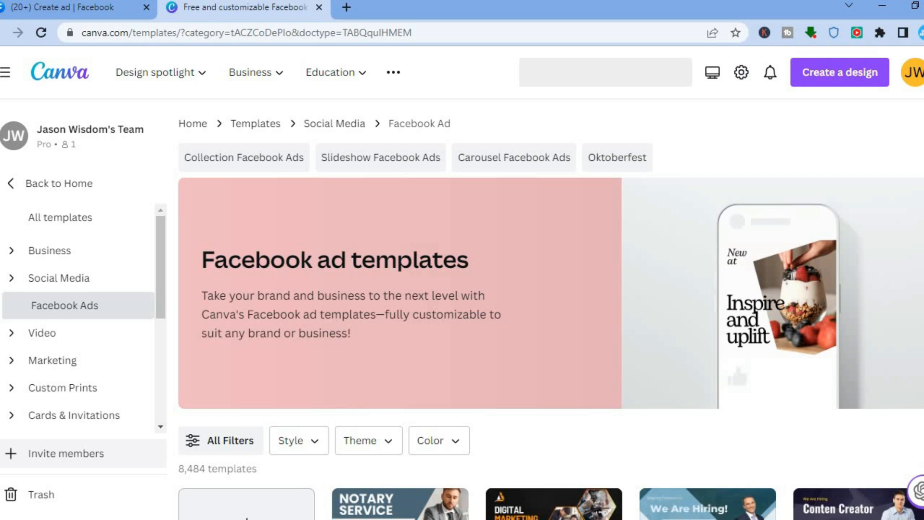
scroll(738, 365, down, 1)
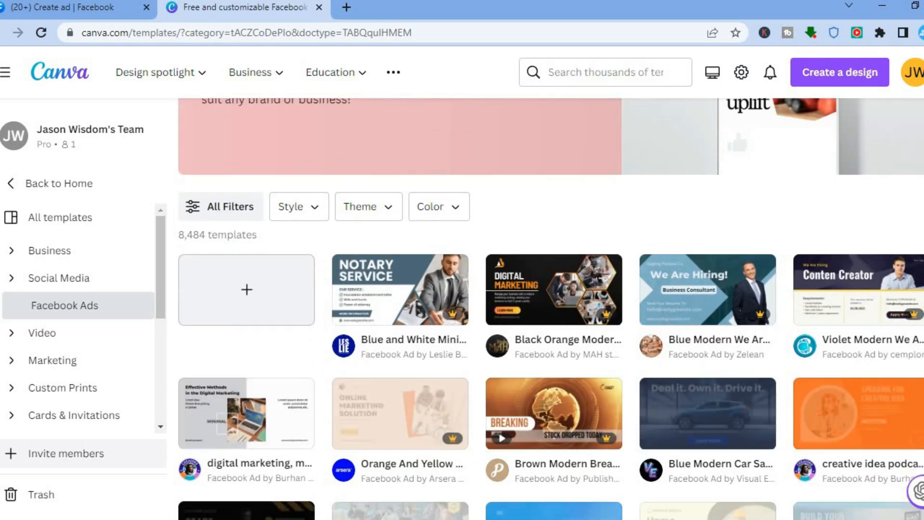
scroll(738, 134, down, 4)
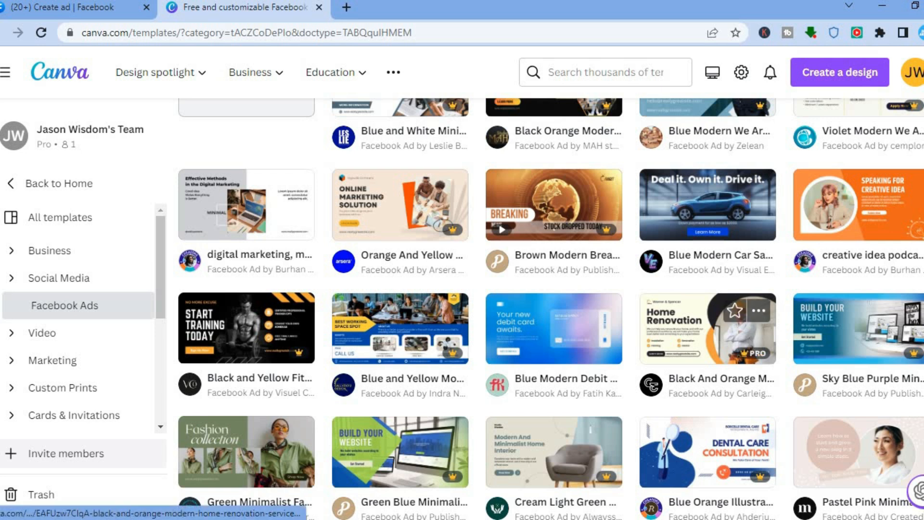
scroll(551, 308, down, 10)
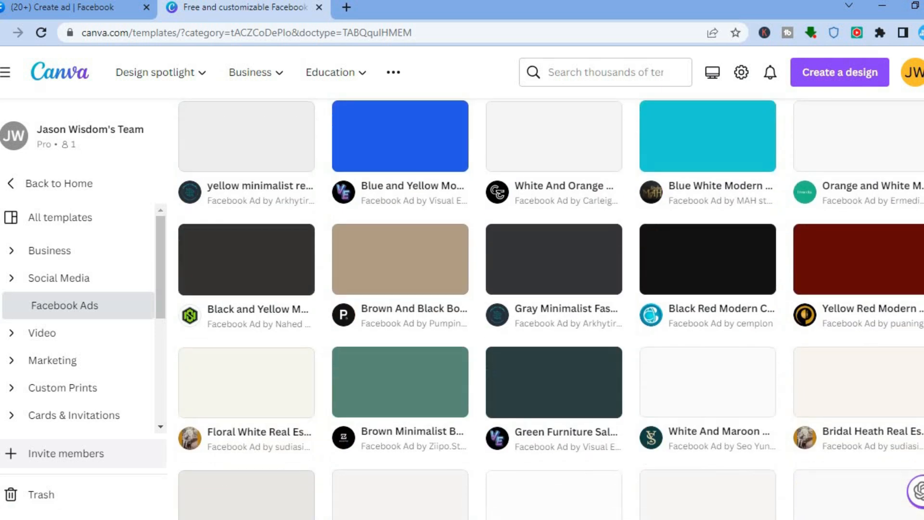
scroll(551, 308, up, 3)
scroll(550, 327, up, 1)
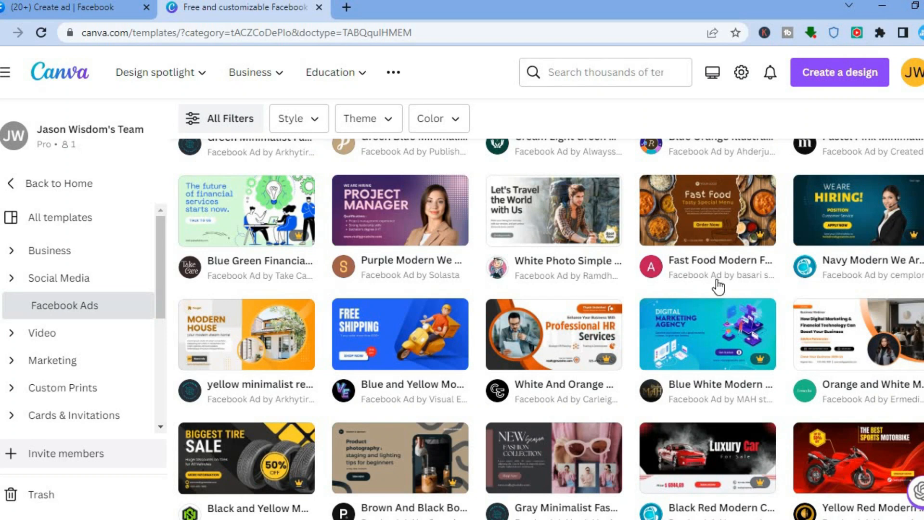
Switch back to the Facebook ad form and enter "tes" as the ad's headline
click(83, 16)
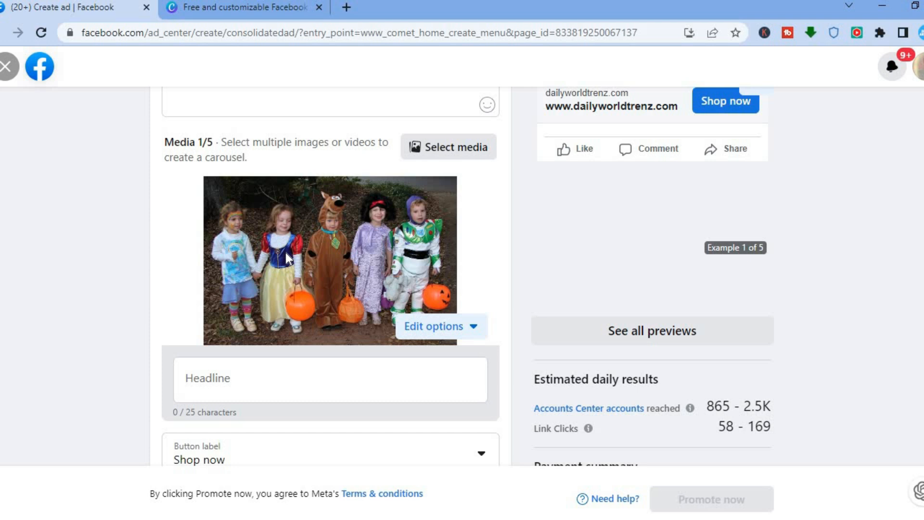
click(241, 375)
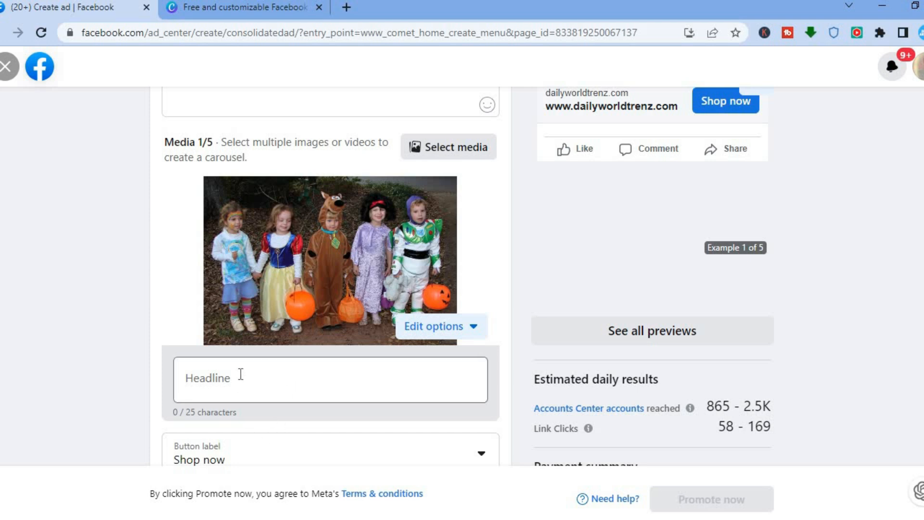
click(240, 375)
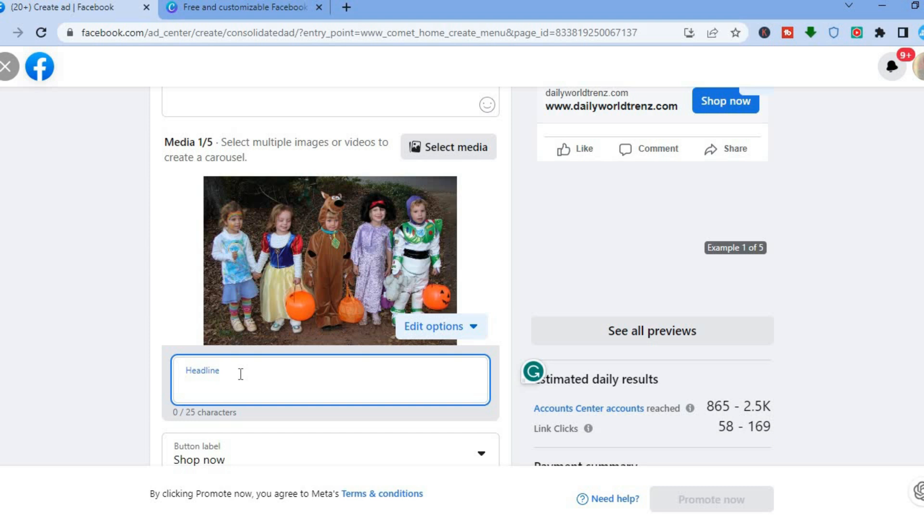
text(test)
key(BackSpace)
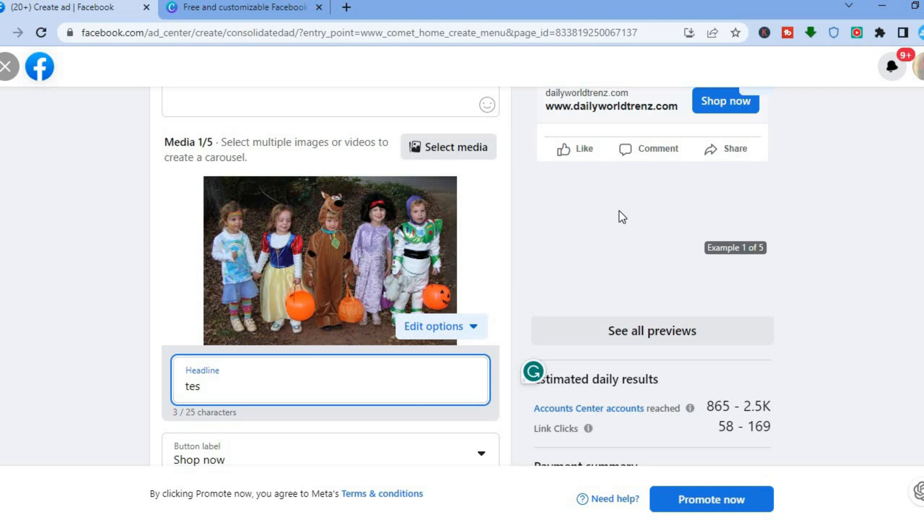
scroll(886, 53, up, 5)
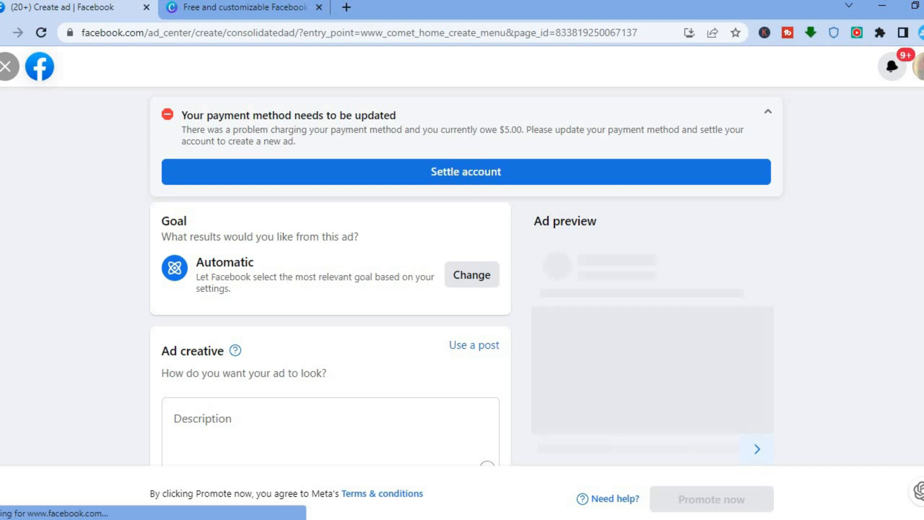
scroll(331, 276, down, 9)
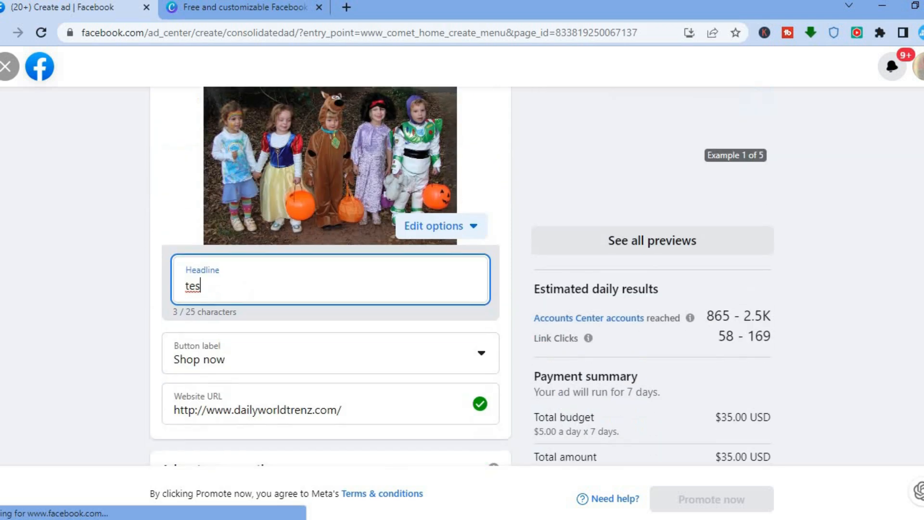
Complete the ad's headline as "test" and look through the available button labels, keeping Shop now
scroll(461, 276, down, 1)
text(t)
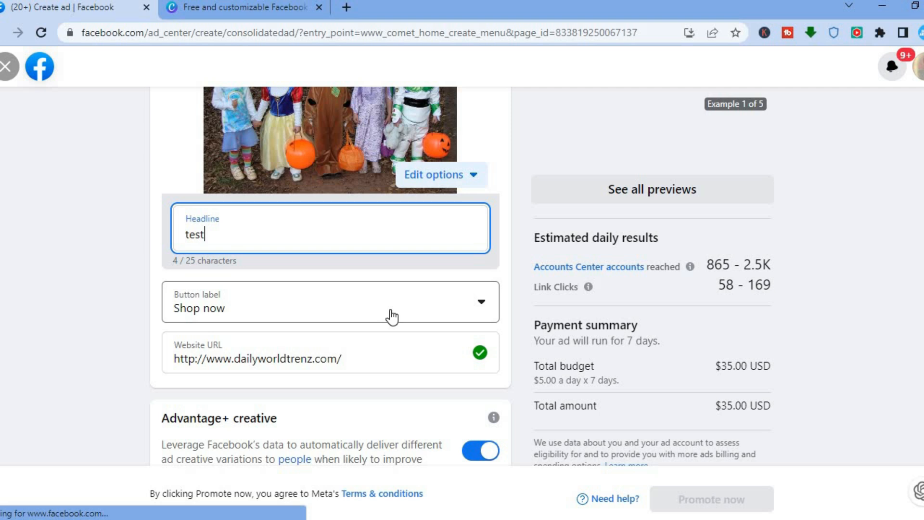
click(392, 316)
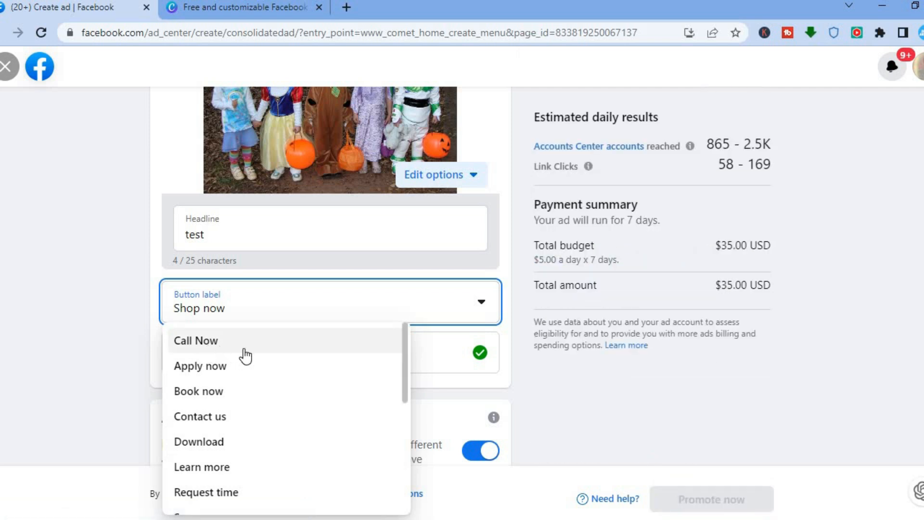
drag(406, 376, 404, 480)
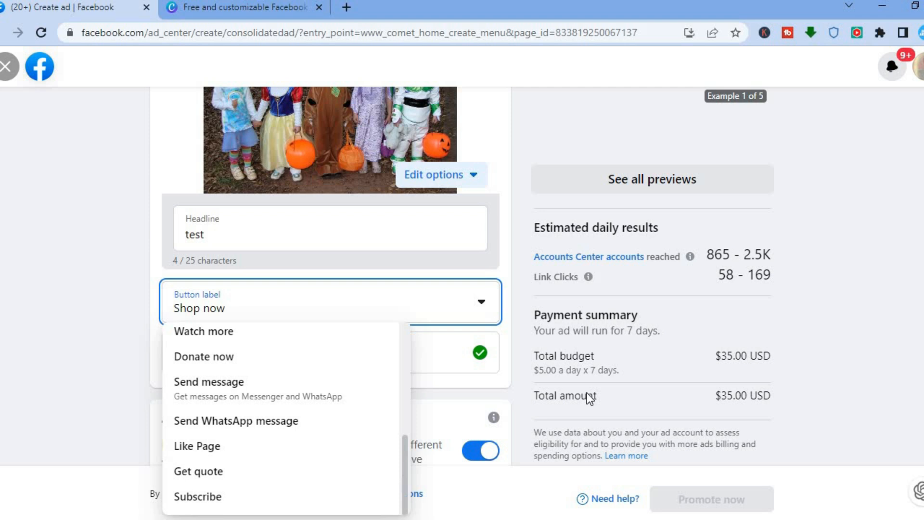
click(877, 339)
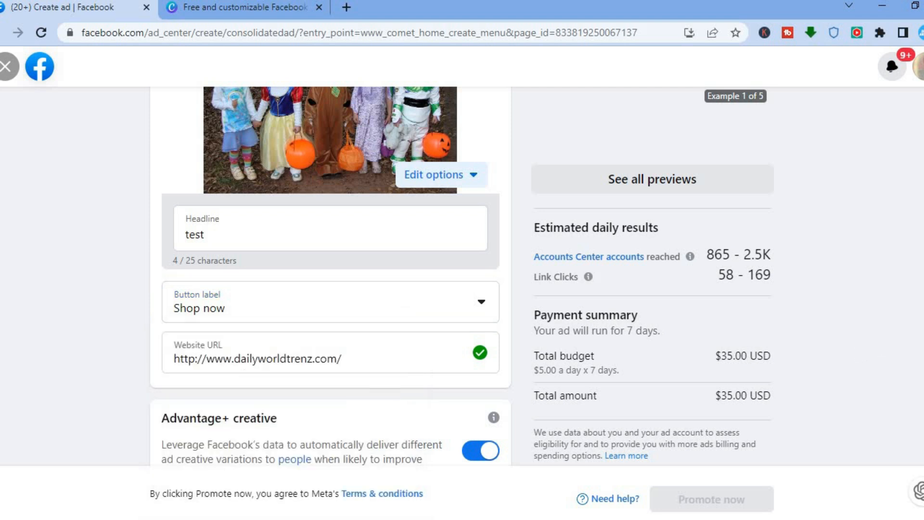
Check the website URL, try Call Now as the button label and settle on Apply now
scroll(877, 339, down, 3)
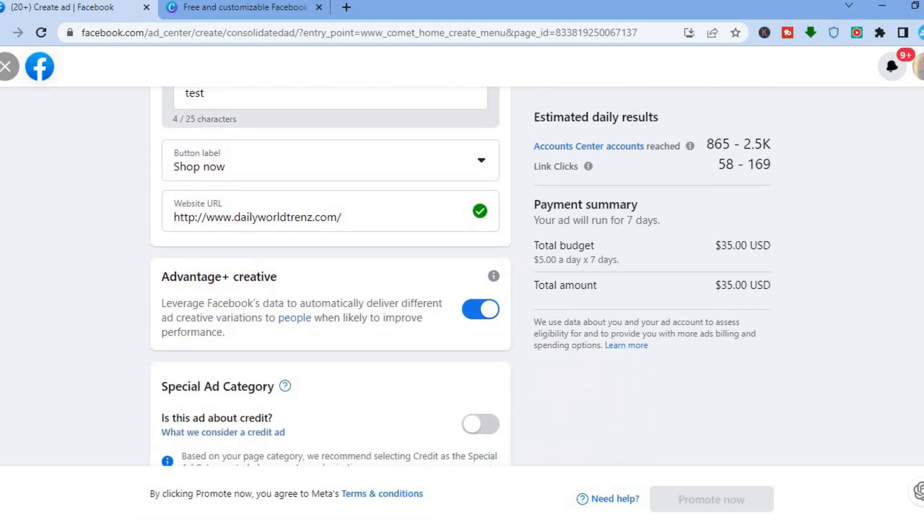
click(404, 212)
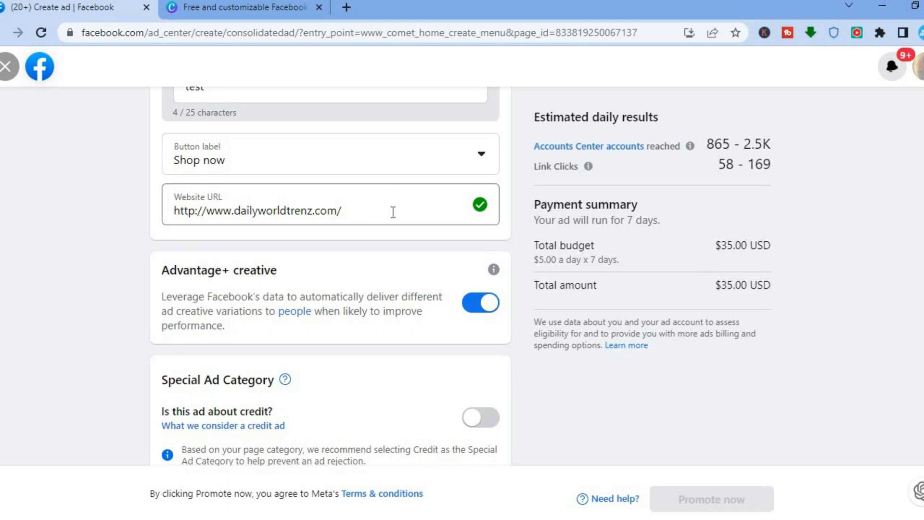
click(393, 212)
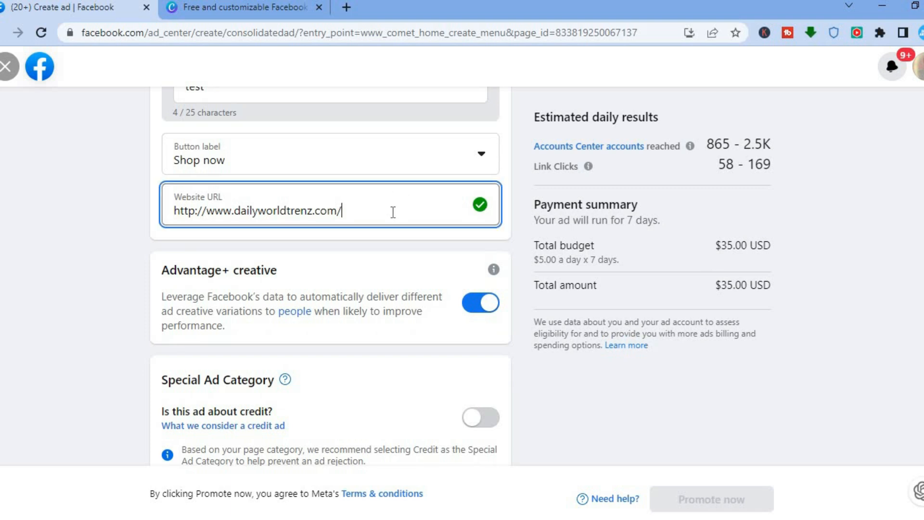
click(478, 157)
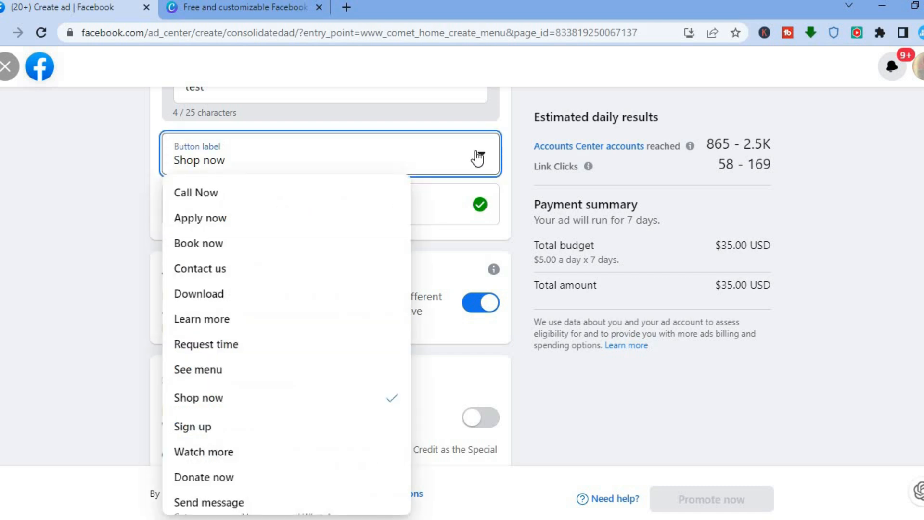
click(269, 202)
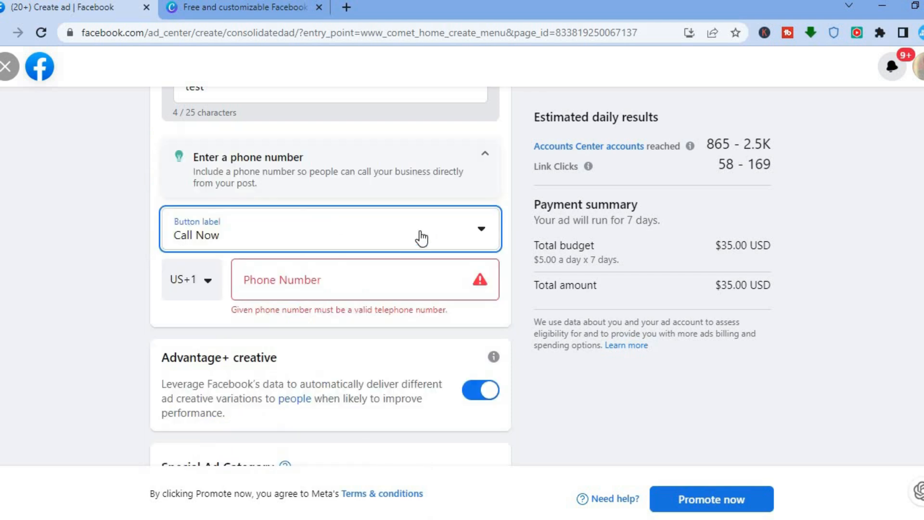
click(474, 233)
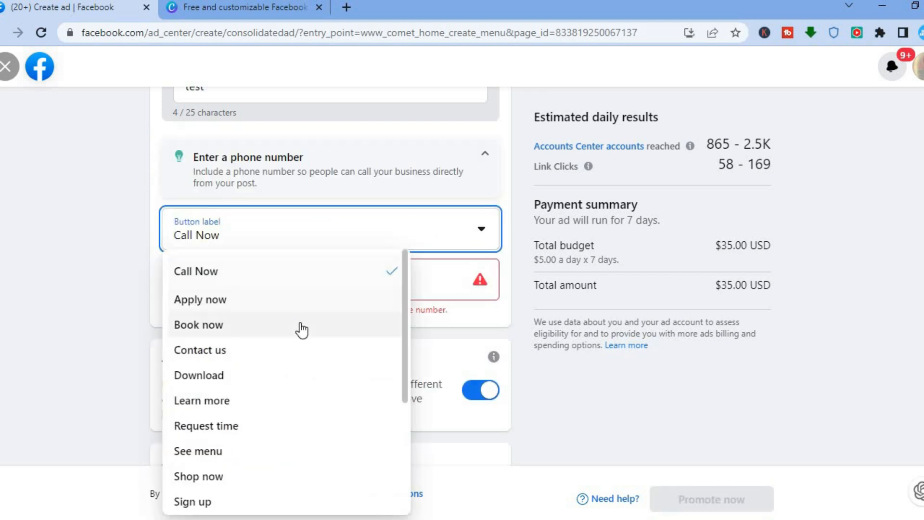
click(252, 310)
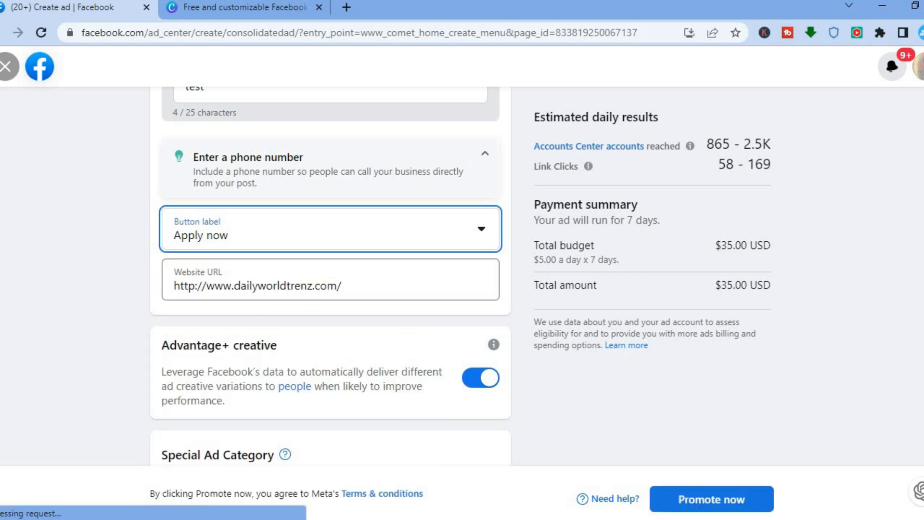
Open the audience details for editing and review the gender, age and location settings
scroll(331, 276, down, 6)
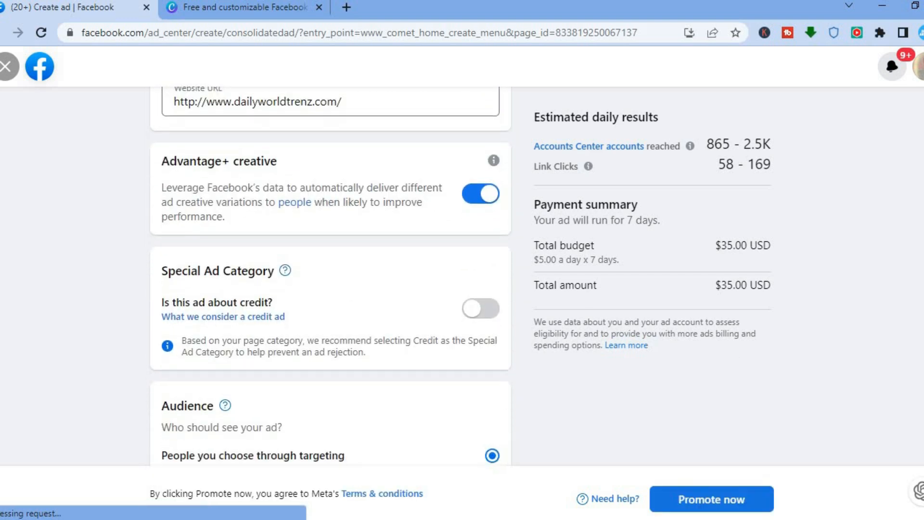
scroll(331, 276, down, 3)
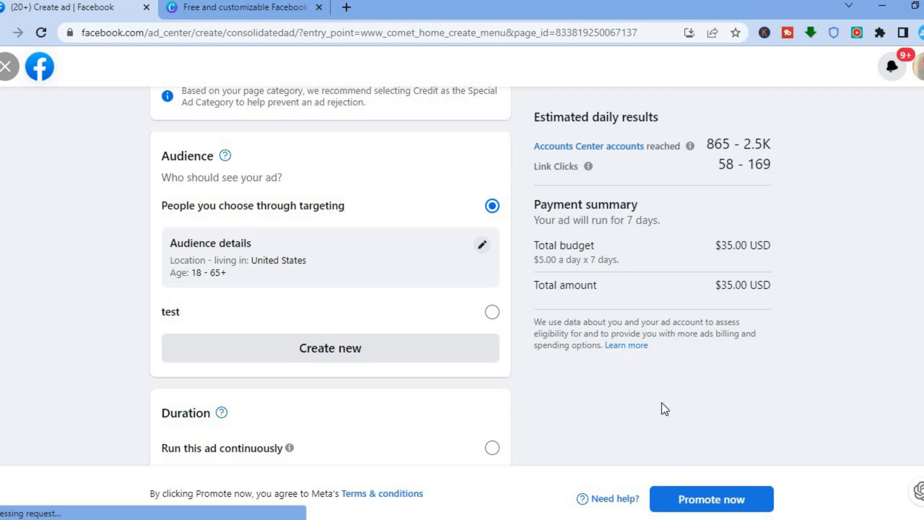
click(481, 247)
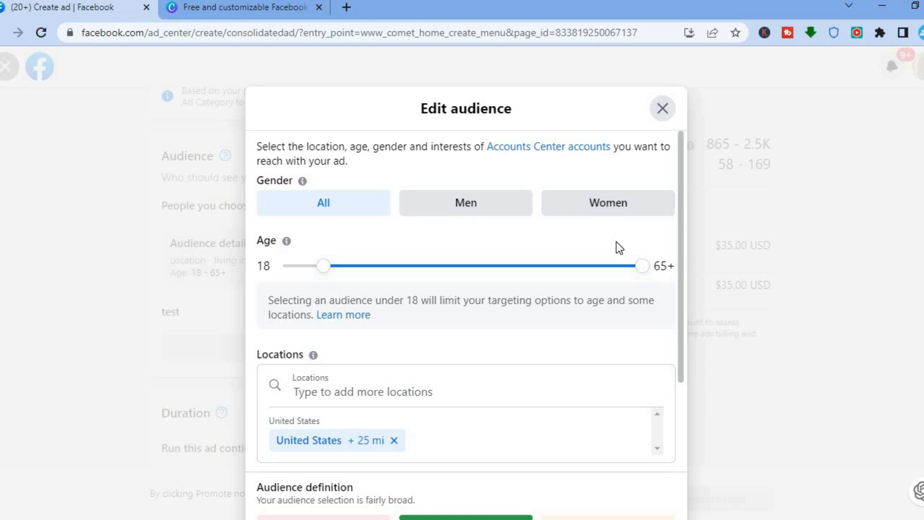
scroll(680, 289, down, 2)
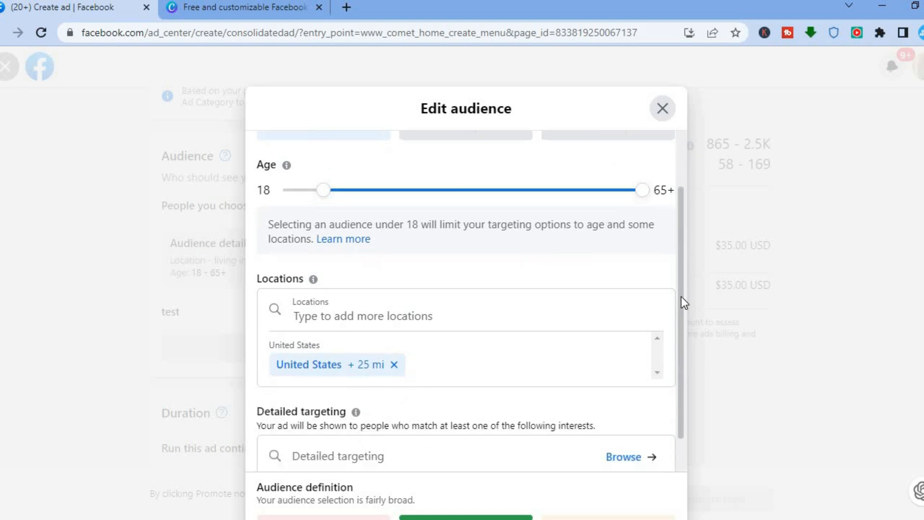
click(357, 313)
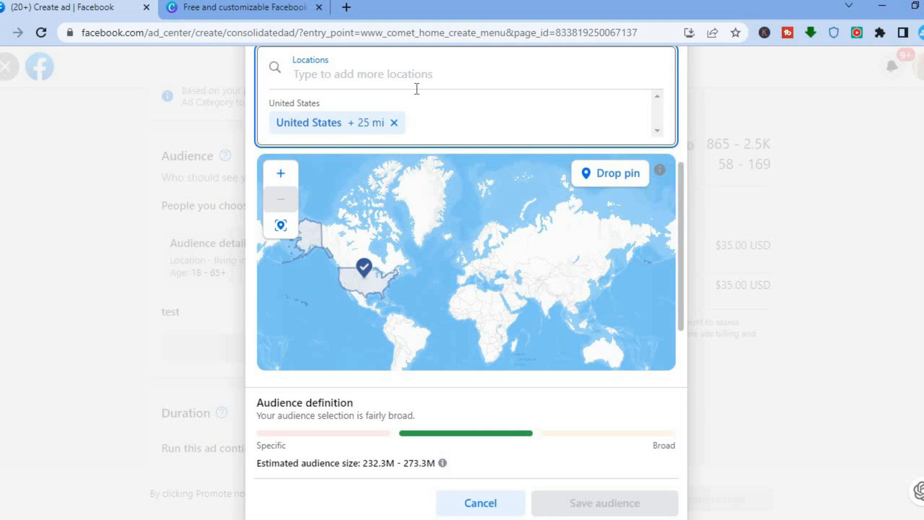
text(cal)
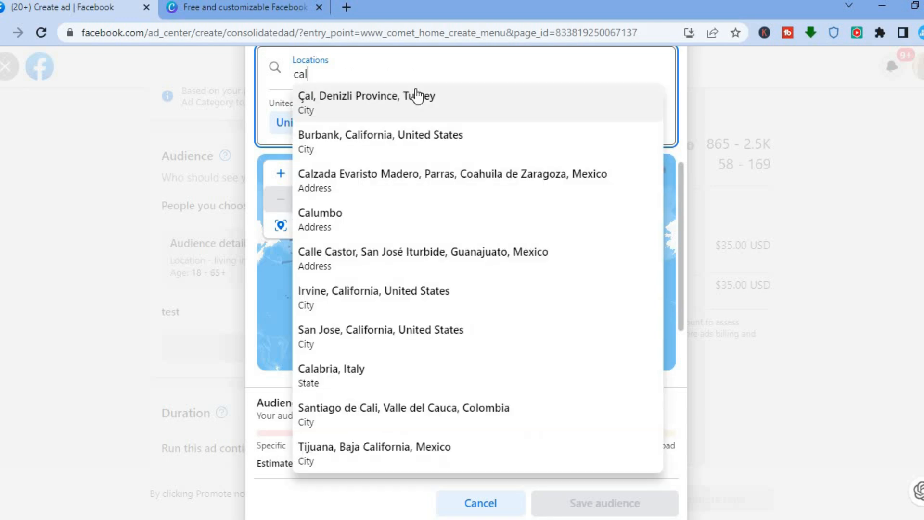
click(417, 95)
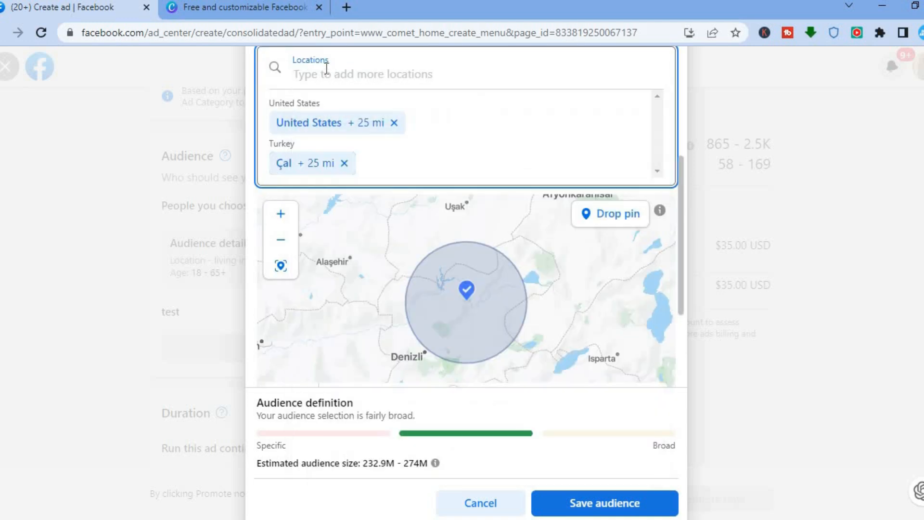
click(344, 163)
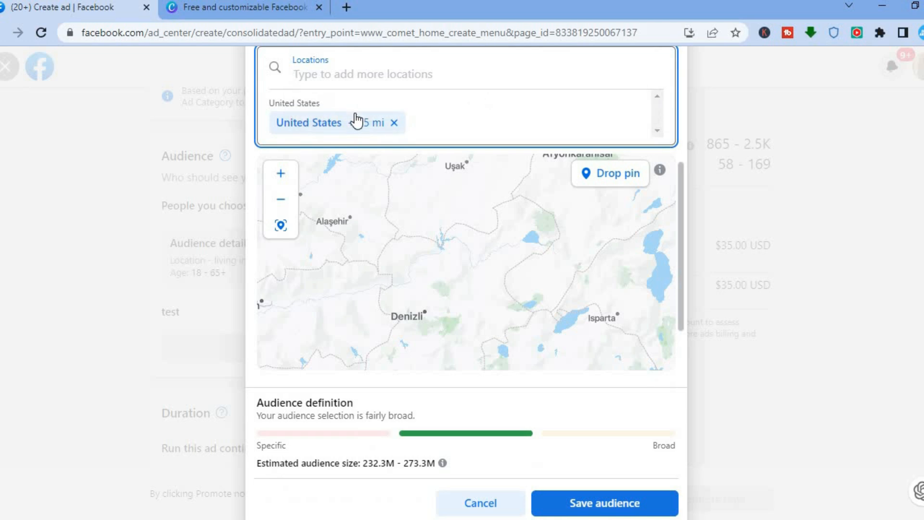
Search the locations for "calif" and target the state of California, United States
text(c)
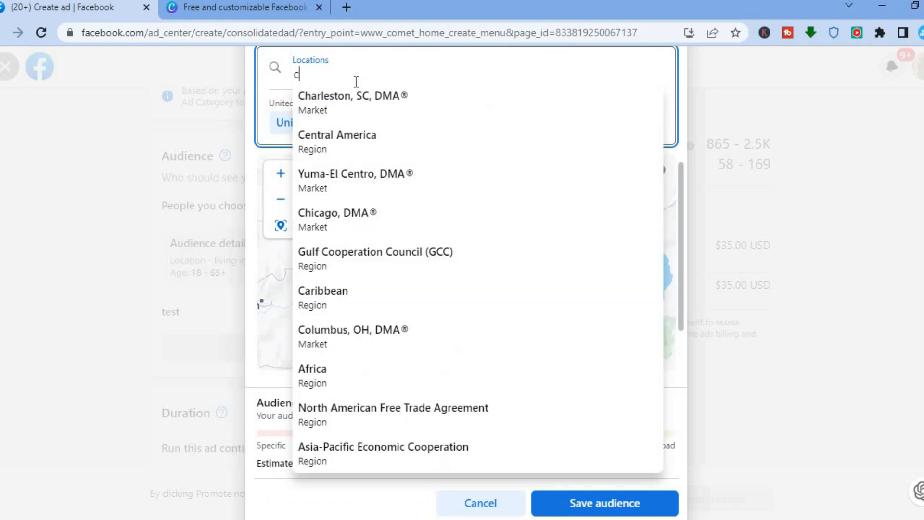
text(alif)
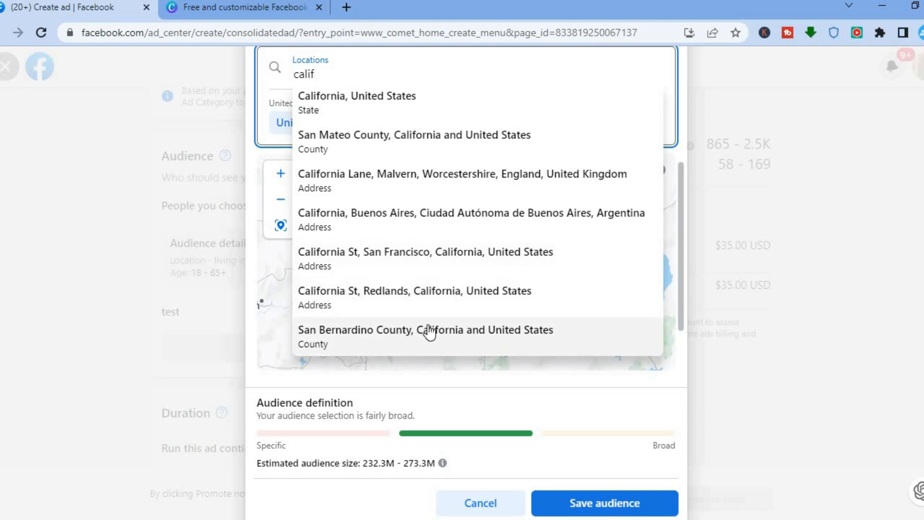
click(383, 96)
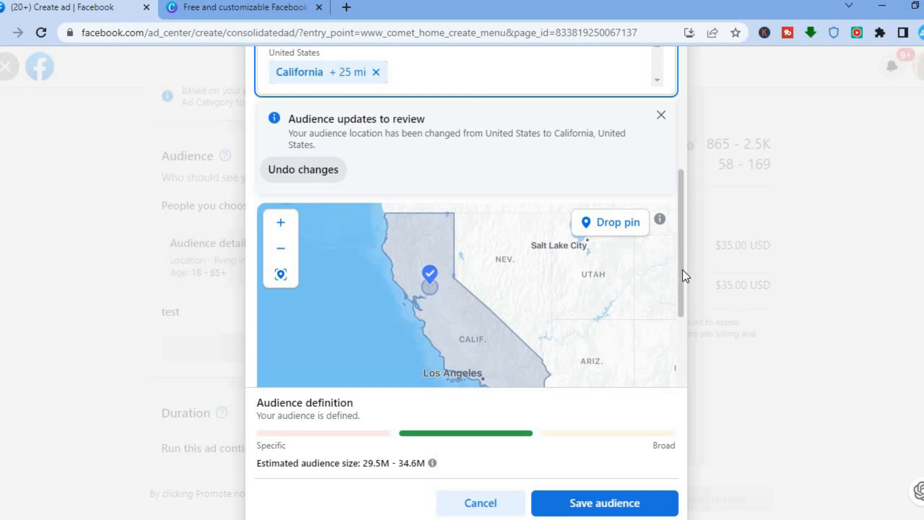
Search the detailed targeting for "barber", add the first Barber demographic and save the audience
scroll(680, 295, down, 2)
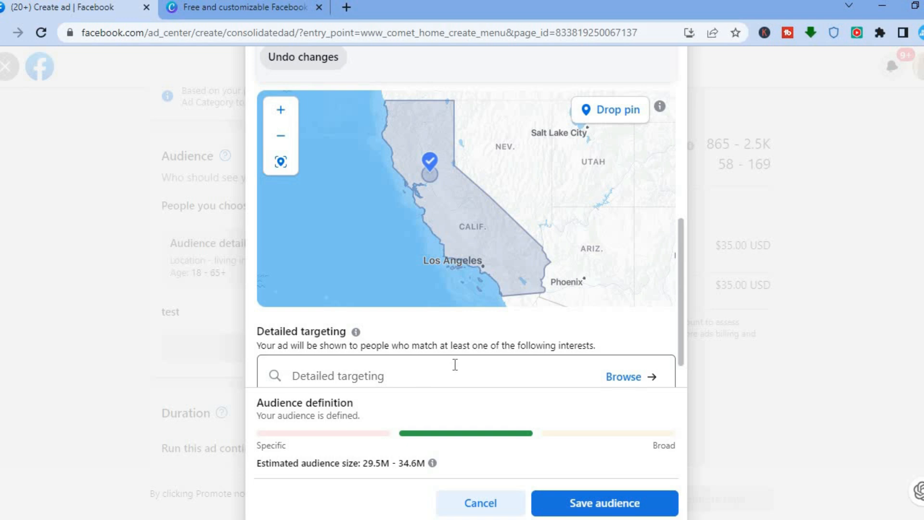
scroll(681, 348, down, 1)
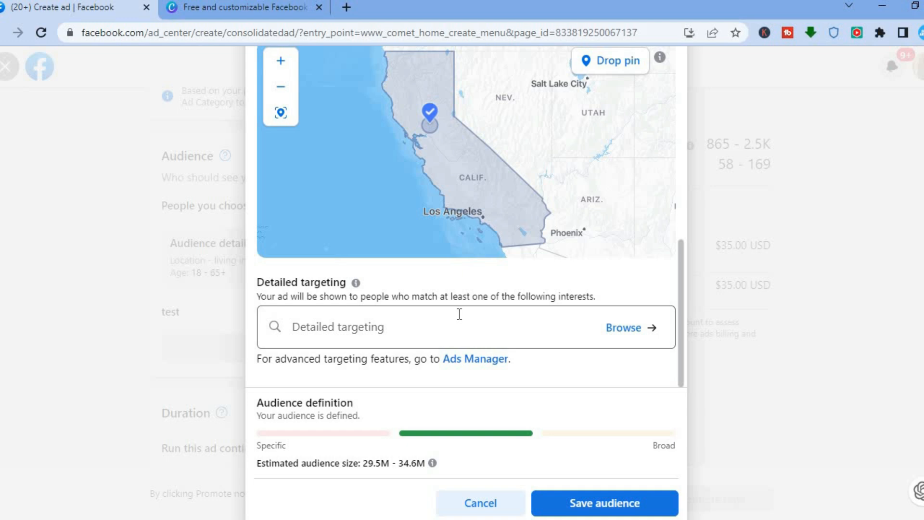
click(418, 331)
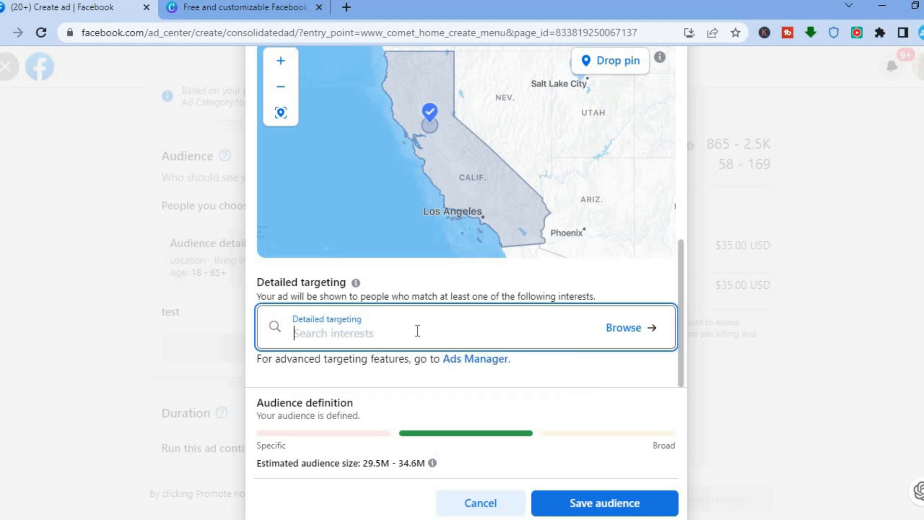
text(bsr)
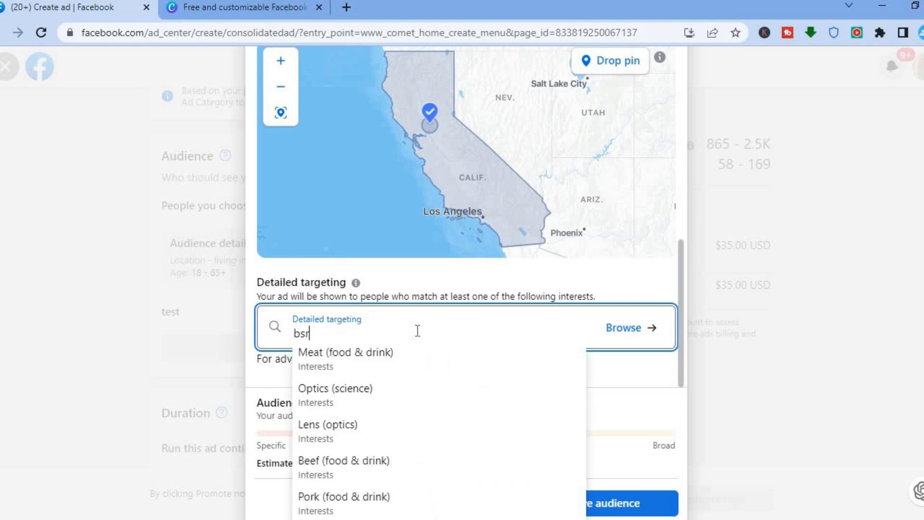
key(BackSpace)
key(BackSpace)
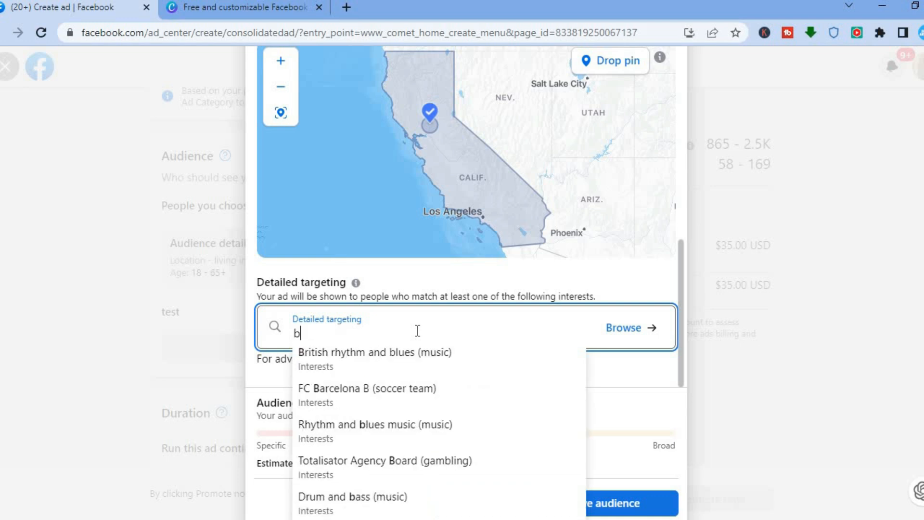
text(arber)
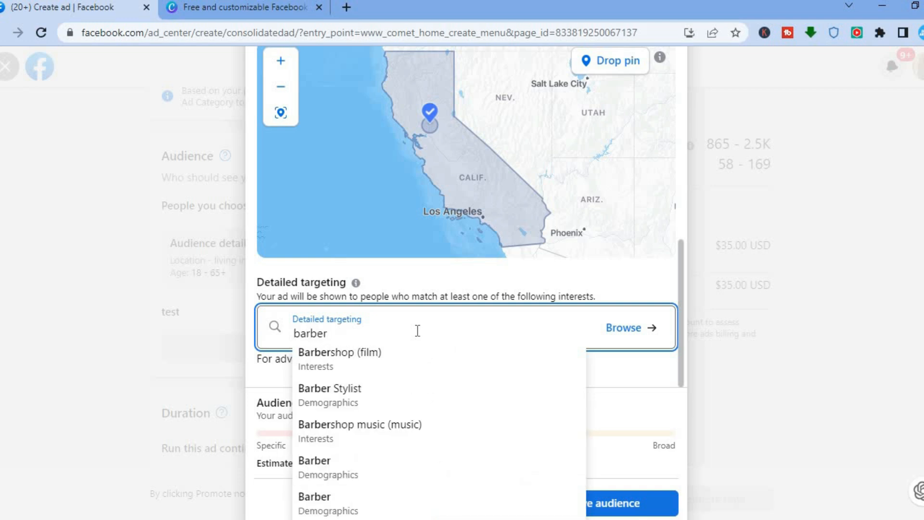
click(334, 476)
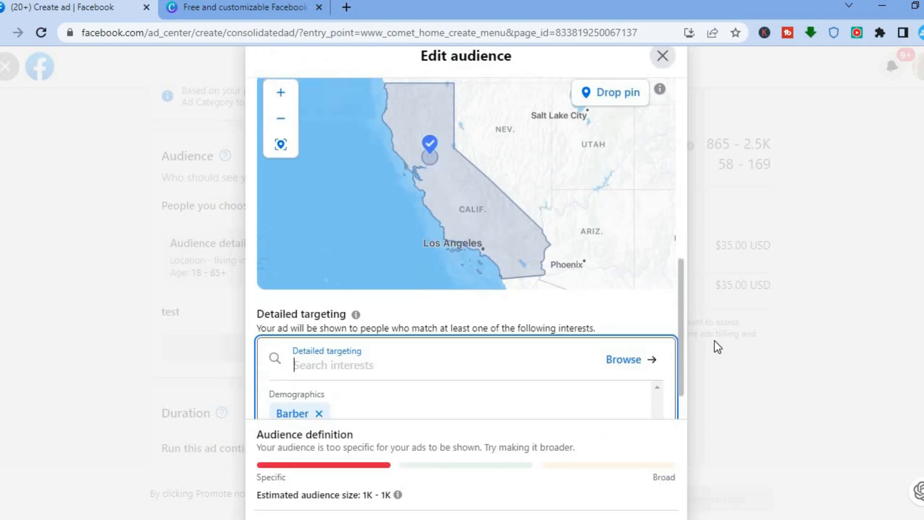
scroll(466, 233, down, 2)
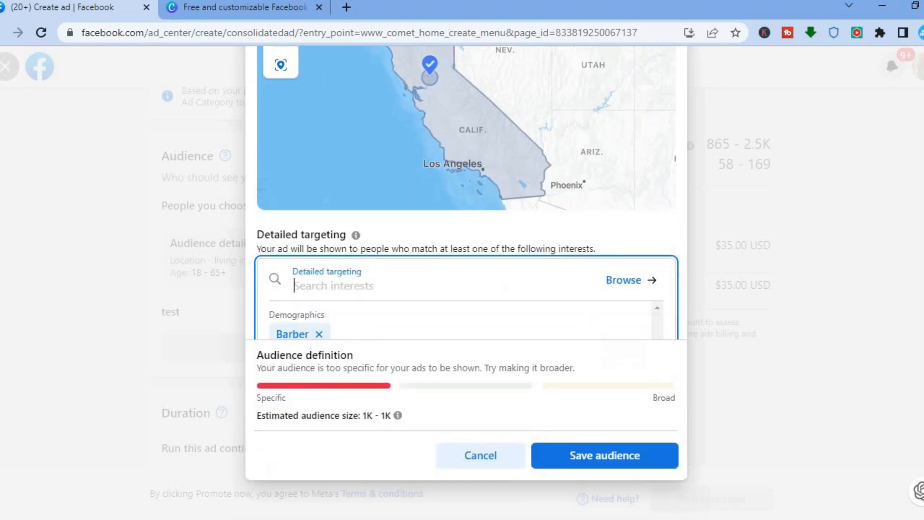
click(449, 478)
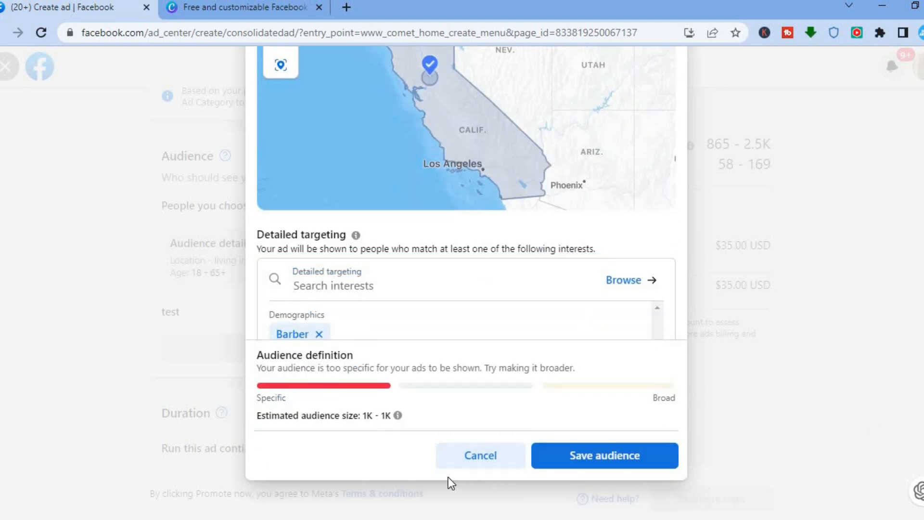
click(608, 456)
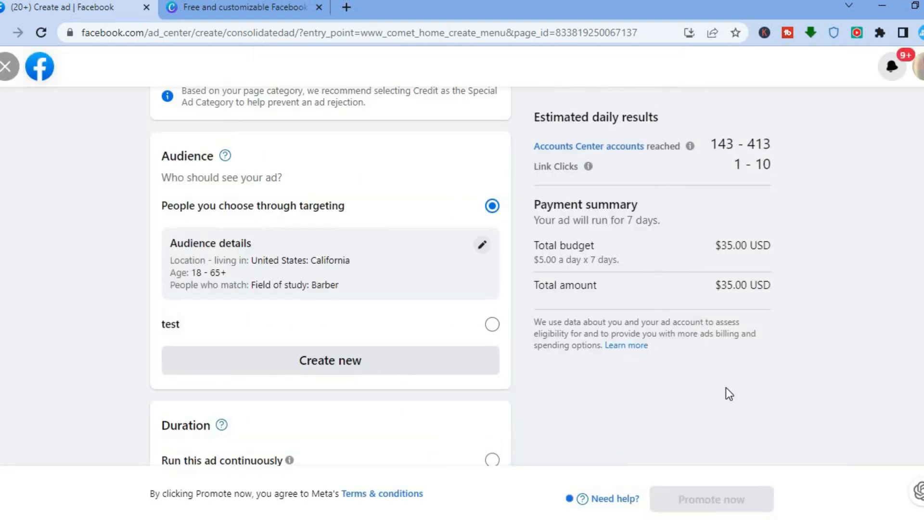
Review the ad's duration and daily budget settings
scroll(729, 394, down, 1)
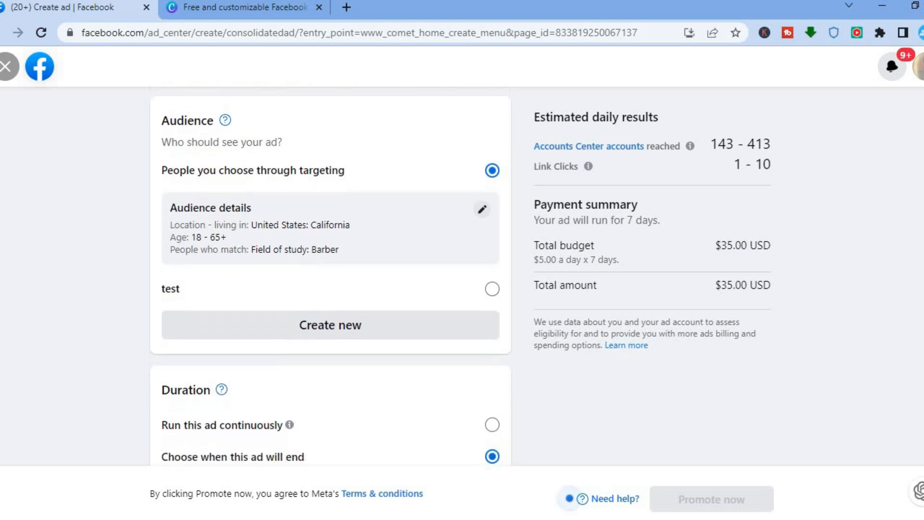
scroll(331, 275, down, 5)
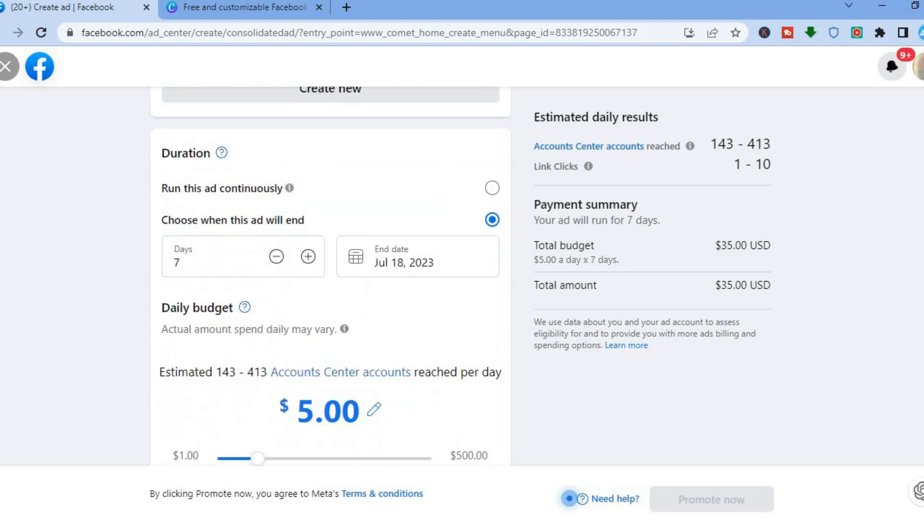
scroll(331, 274, down, 1)
scroll(331, 275, up, 2)
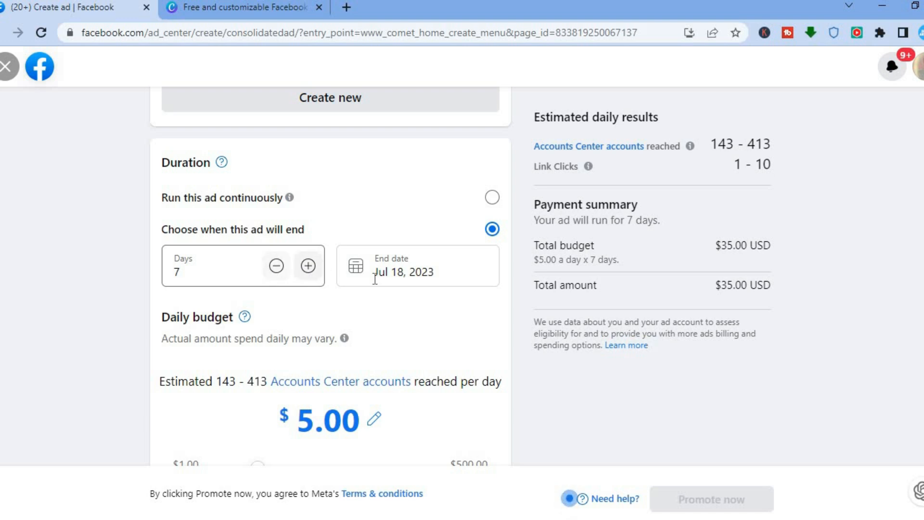
Set the daily budget of the Halloween costumes ad to $10
click(394, 273)
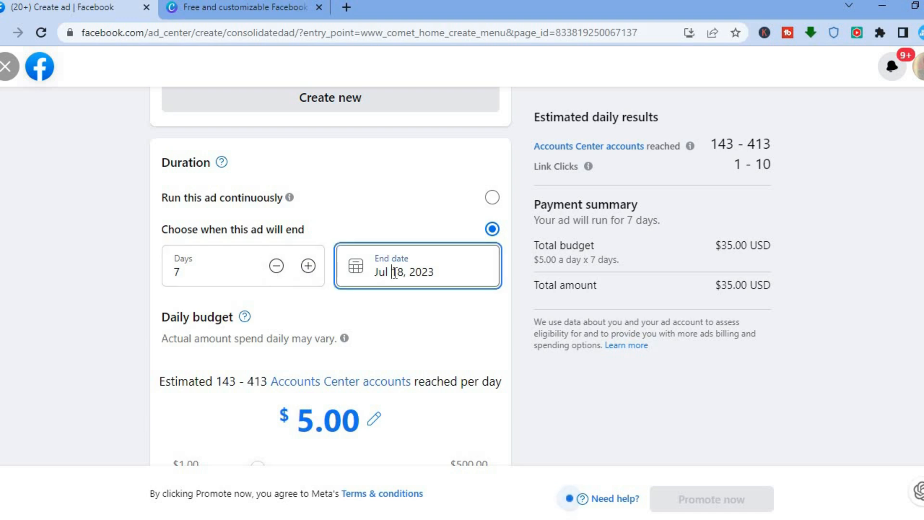
click(293, 320)
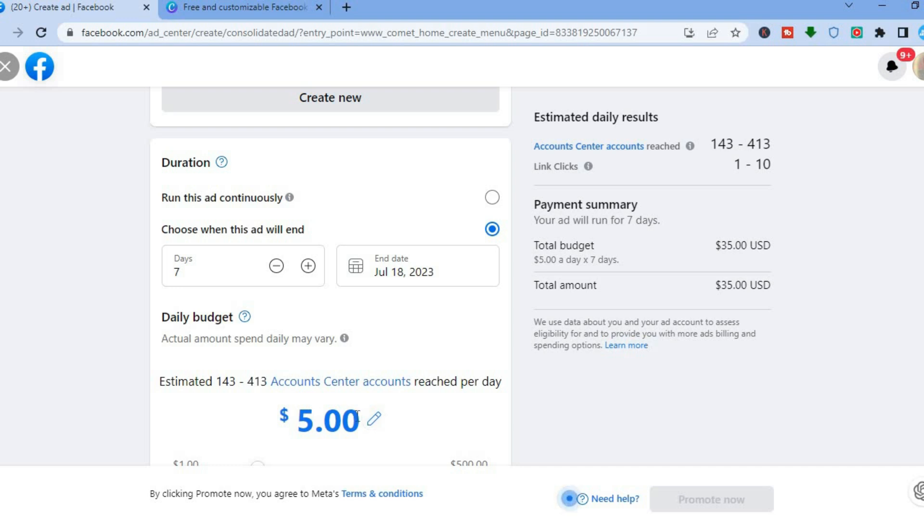
click(376, 422)
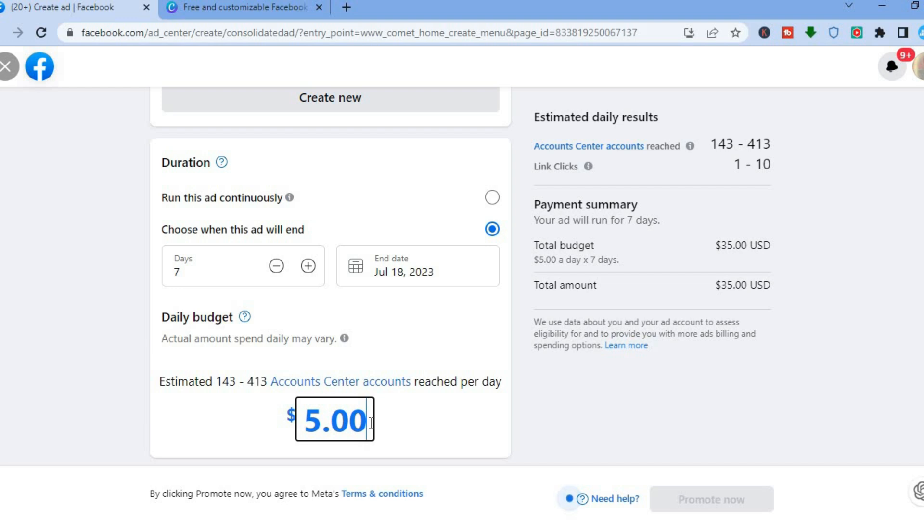
double_click(299, 421)
text(10)
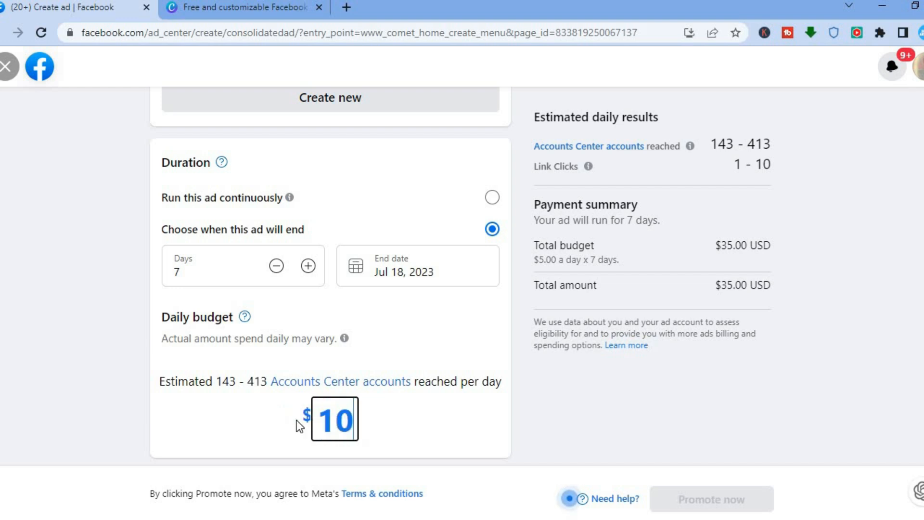
click(401, 425)
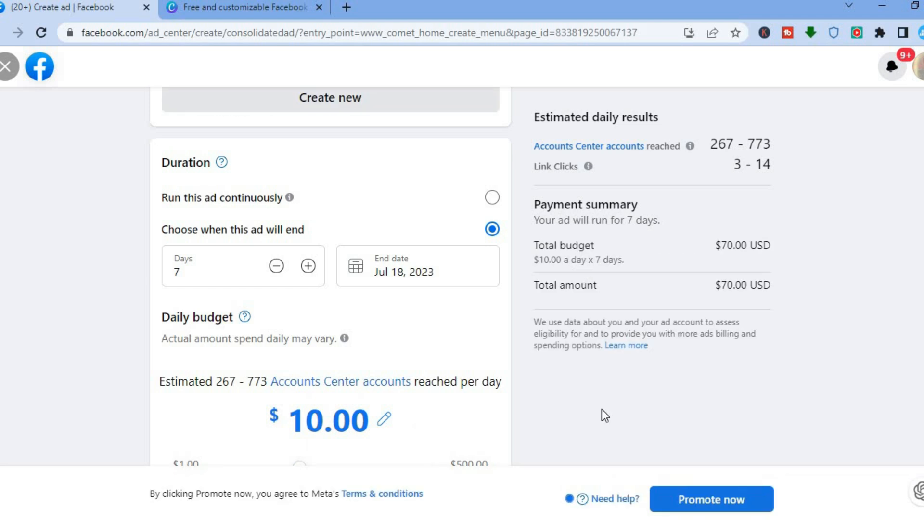
Limit the ad's placements to Facebook only by deselecting Instagram and Messenger, and collapse the placement options
scroll(709, 164, up, 2)
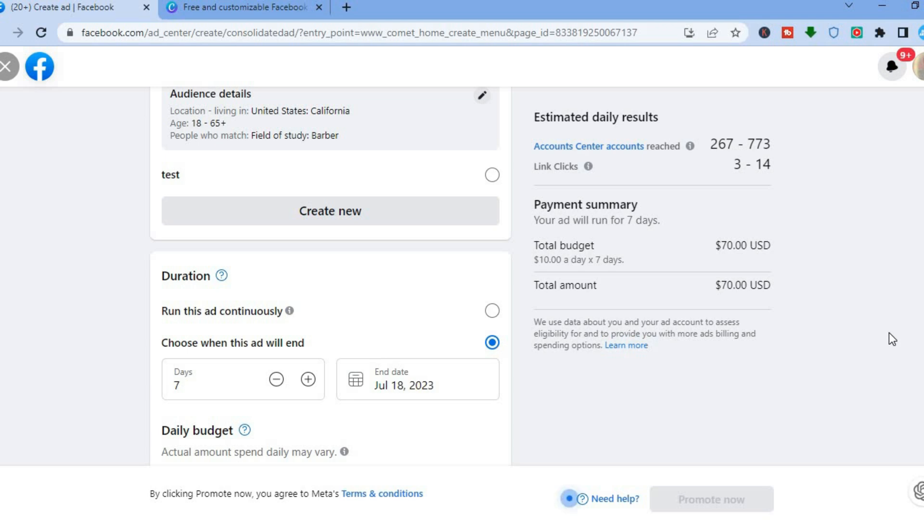
scroll(331, 277, down, 5)
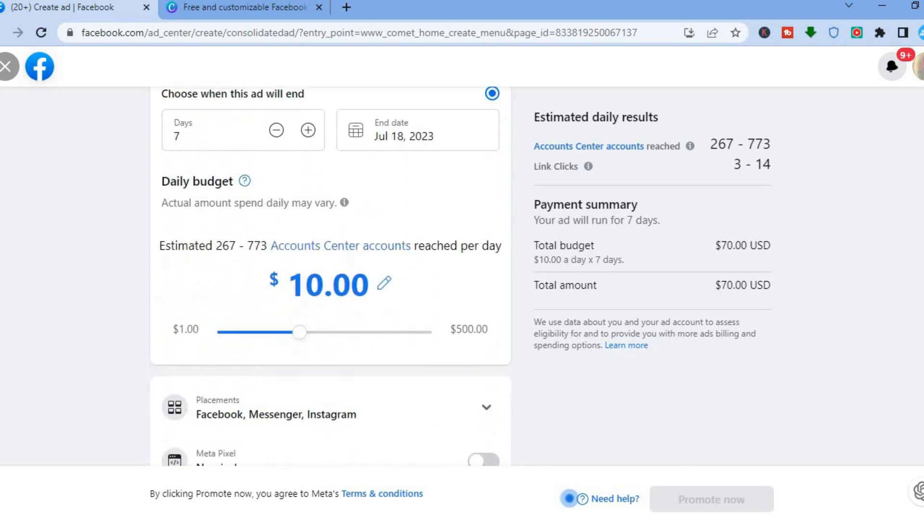
scroll(493, 433, down, 2)
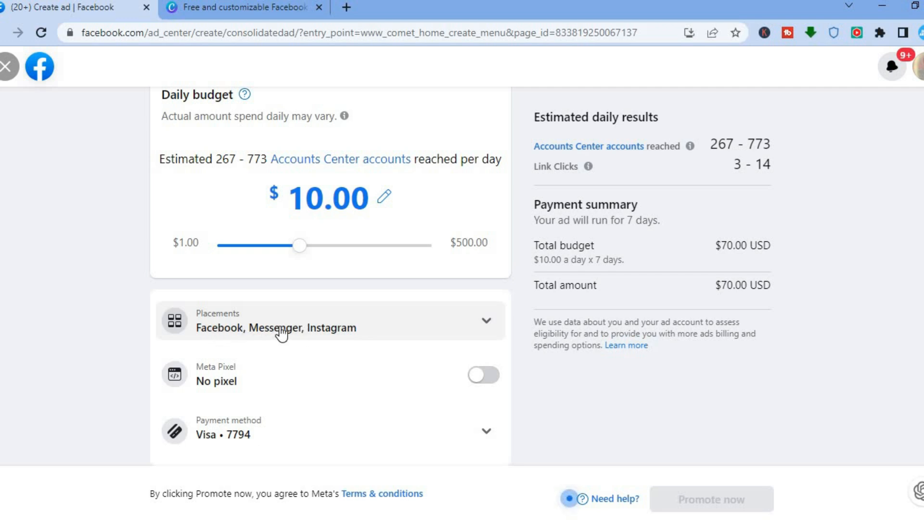
click(373, 332)
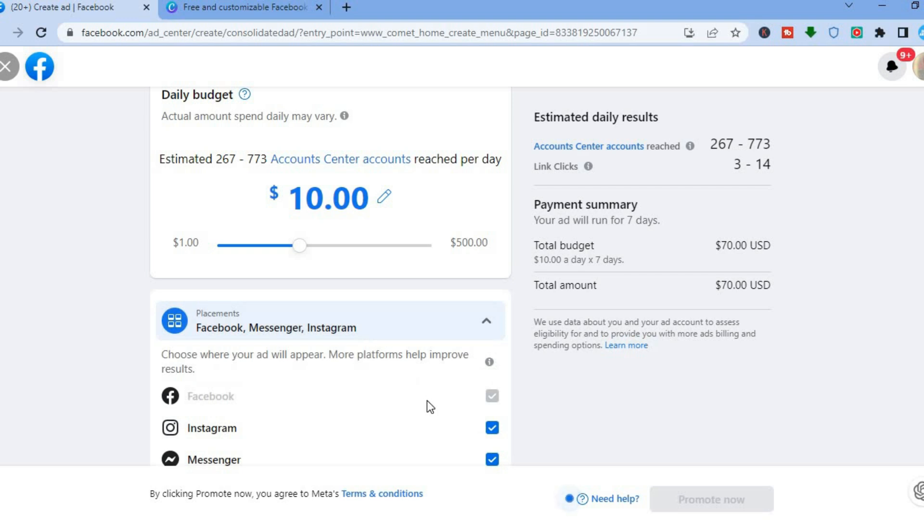
click(492, 460)
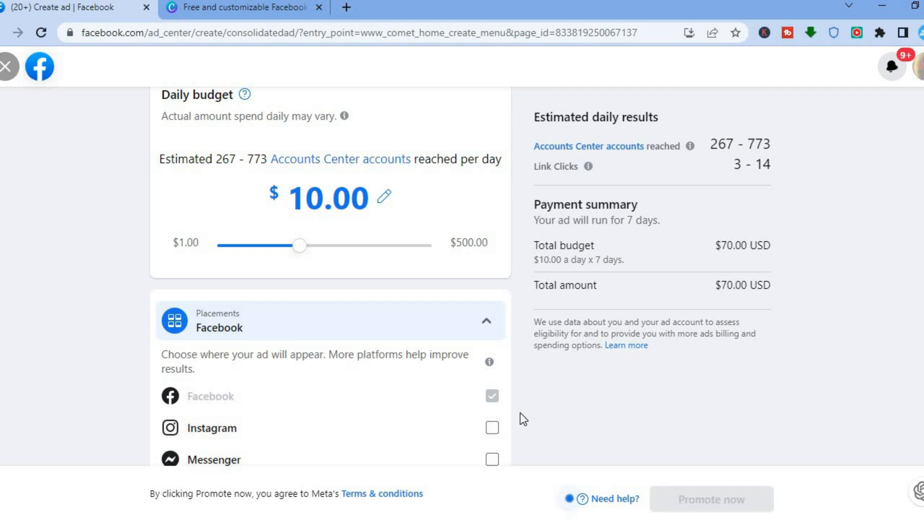
click(482, 332)
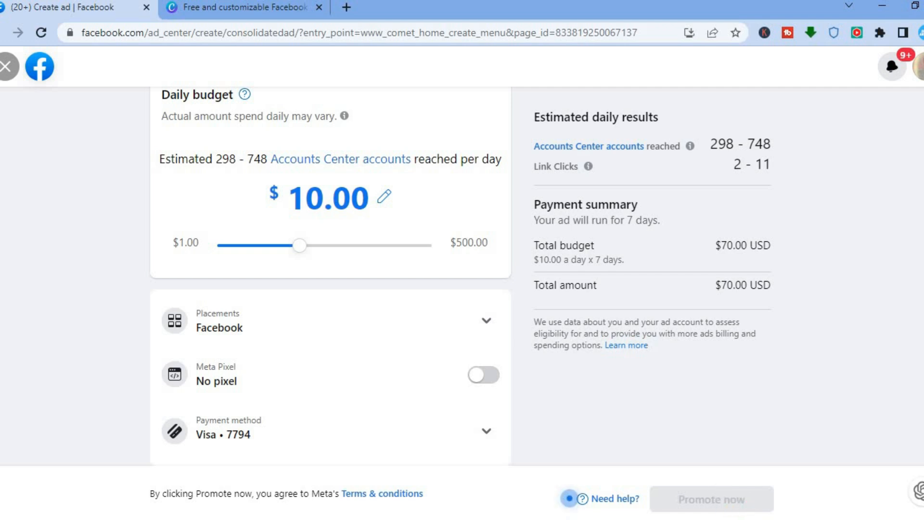
scroll(331, 276, up, 1)
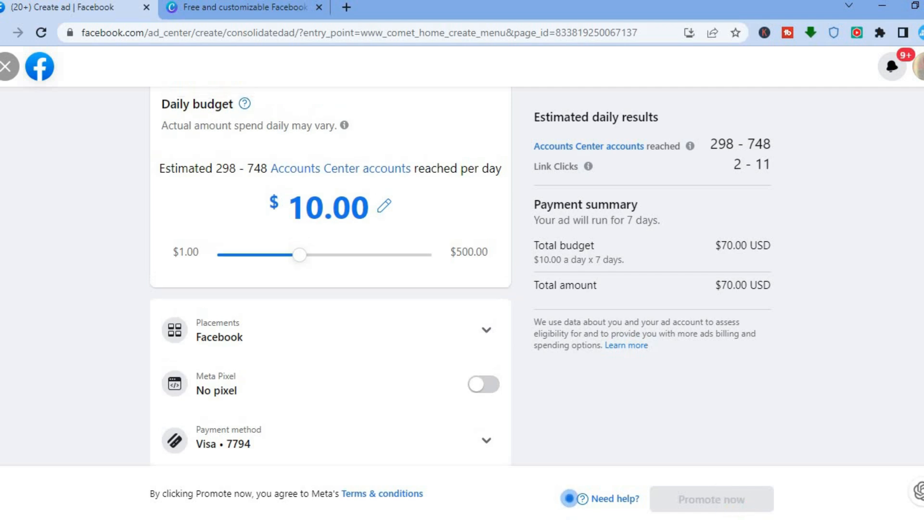
scroll(331, 276, down, 1)
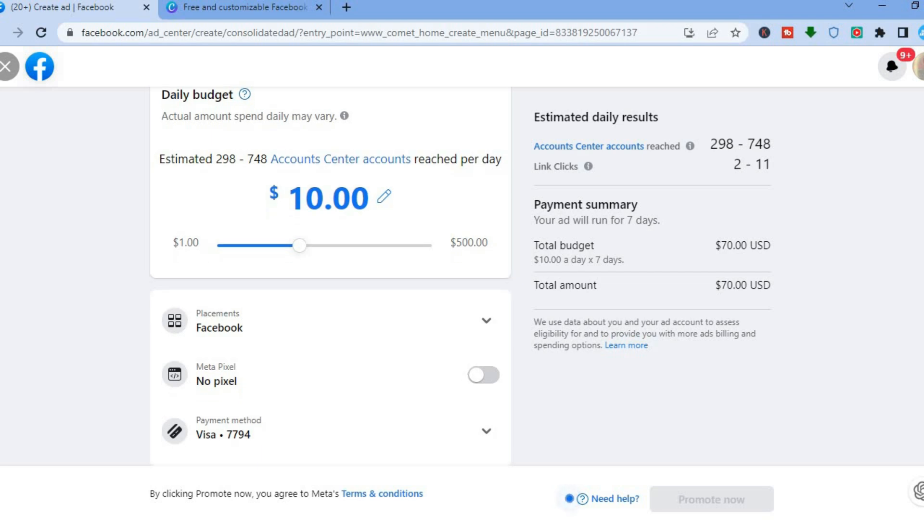